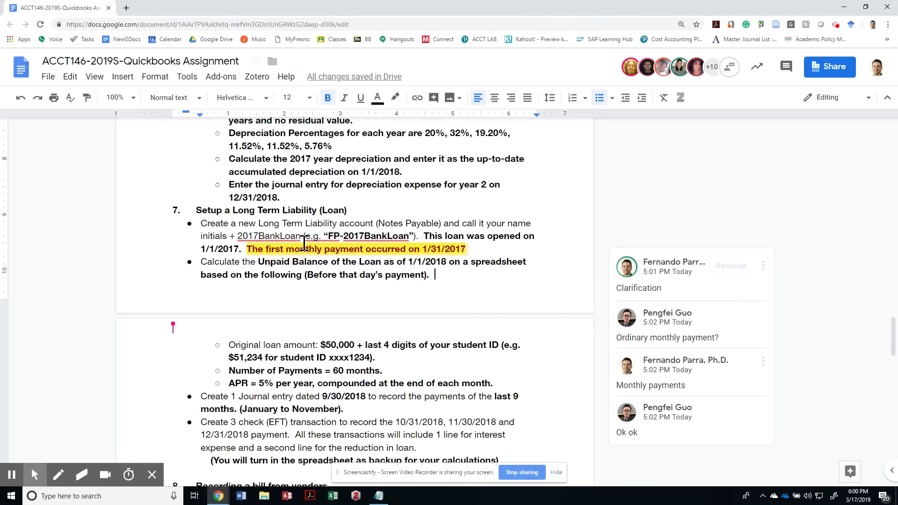
- Filter the Chart of Accounts for 'loan', confirm no match exists, then clear the filter
key("ctrl+Up")
key("ctrl+Up")
key("ctrl+Right")
key("ctrl+Right")
key("ctrl+Right")
key("ctrl+Right")
key("alt+Tab")
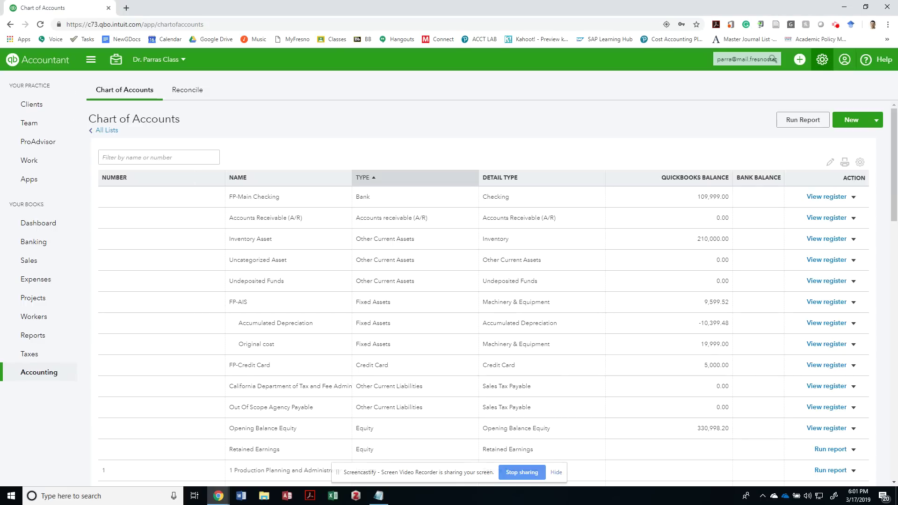
left_click(822, 59)
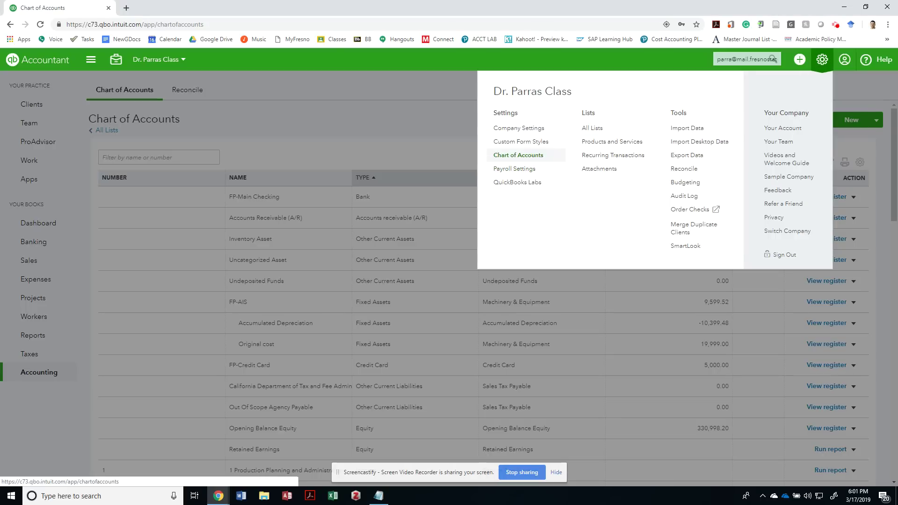
left_click(518, 154)
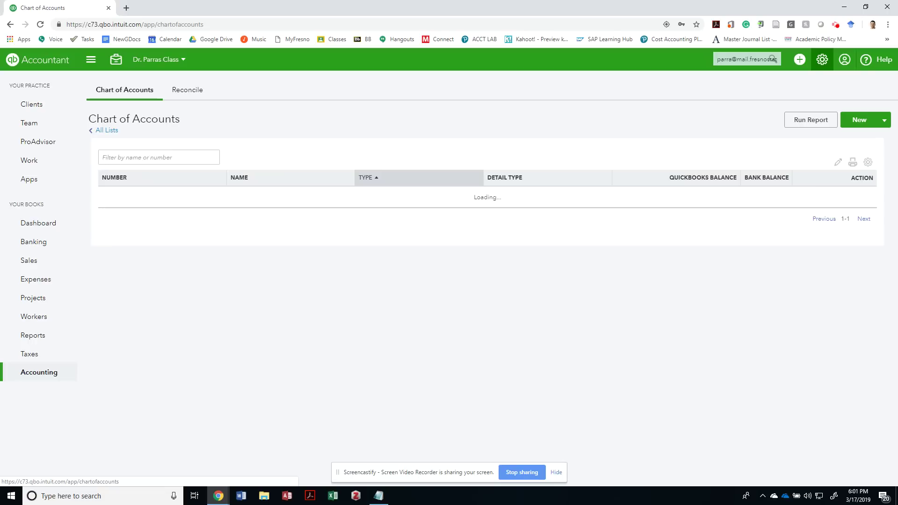
left_click(189, 157)
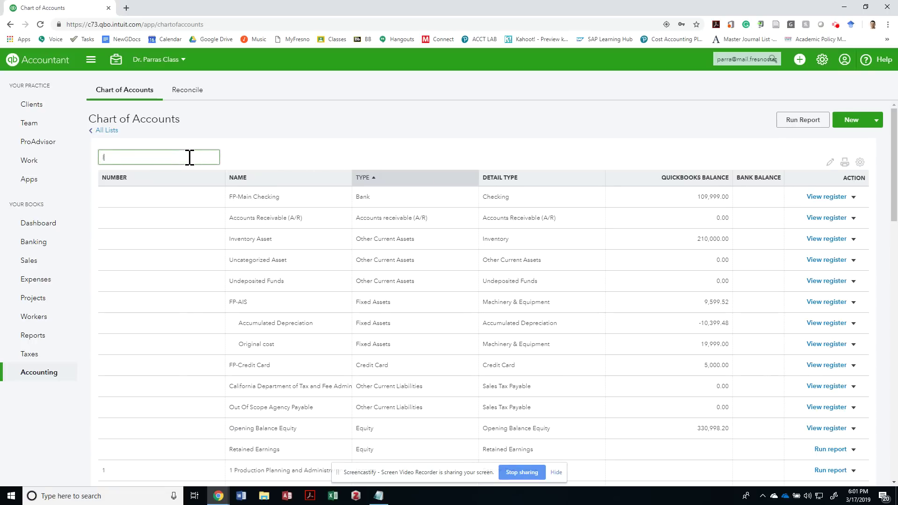
type("loan")
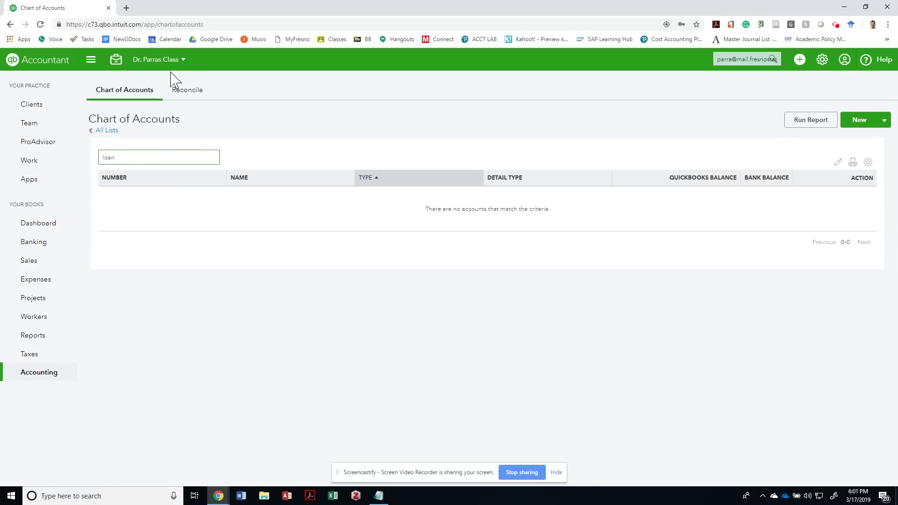
key("BackSpace")
key("BackSpace")
key("BackSpace")
key("BackSpace")
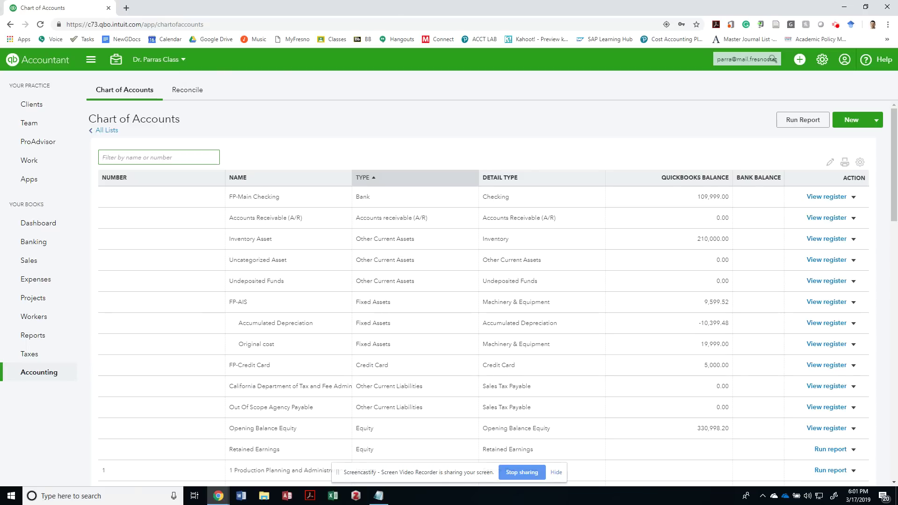
- Create a new account with type Long Term Liabilities and detail type Notes Payable
left_click(851, 120)
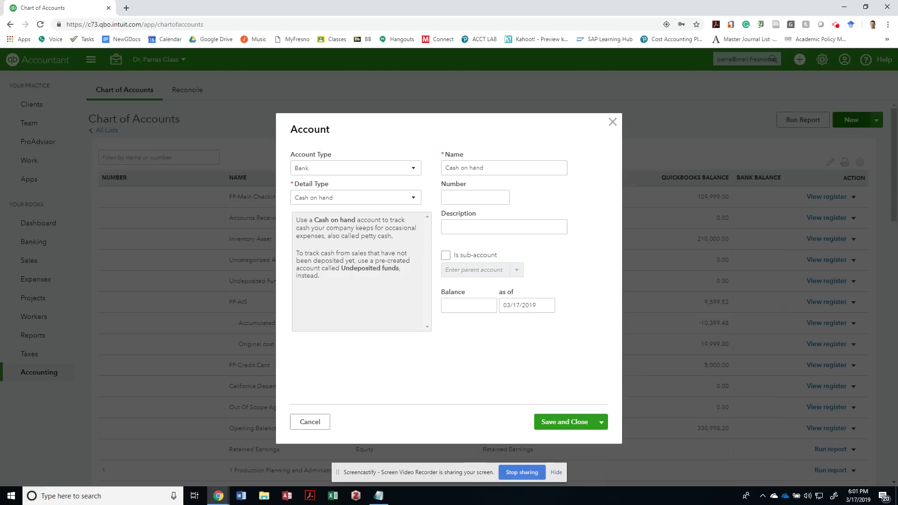
left_click(384, 174)
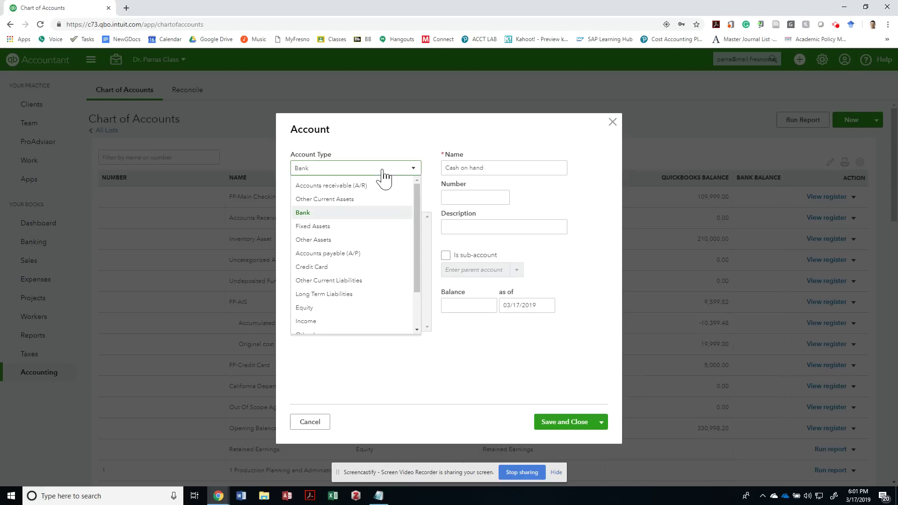
key("Down")
key("Down")
key("Down")
key("Down")
key("Down")
key("Down")
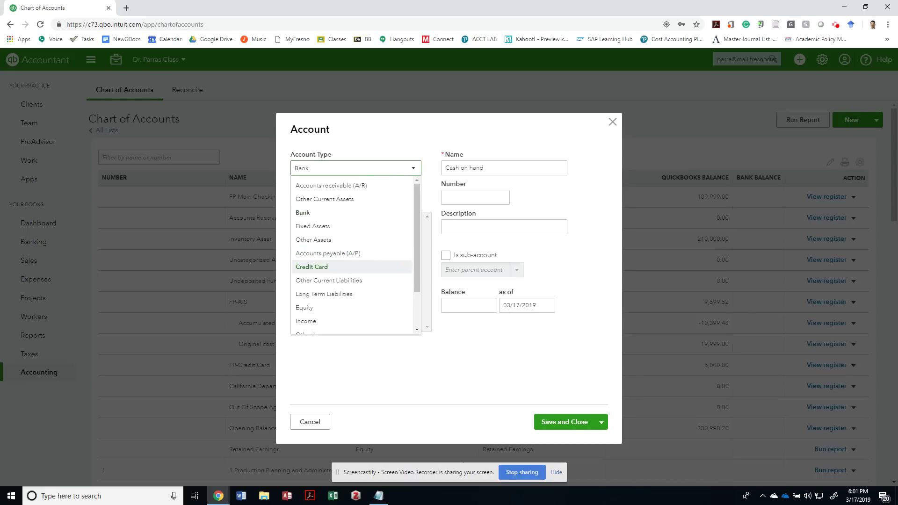
key("Down")
key("Down")
key("Down")
key("Down")
key("Down")
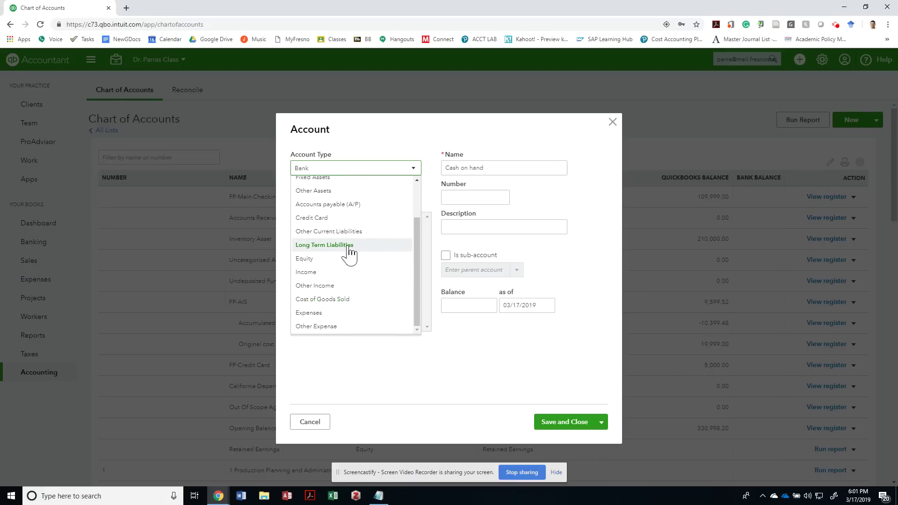
scroll(349, 254, "up", 2)
key("alt+Tab")
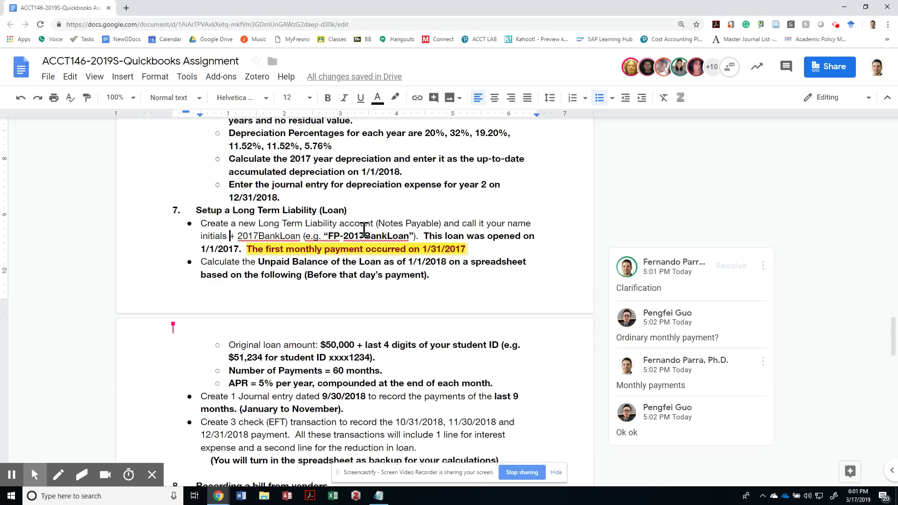
key("alt+Tab")
left_click(379, 201)
left_click(381, 172)
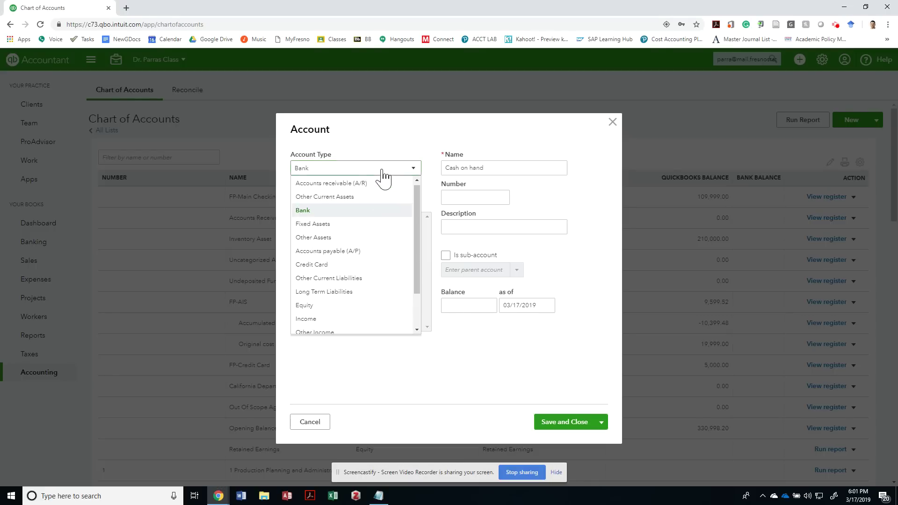
left_click(356, 292)
left_click(363, 202)
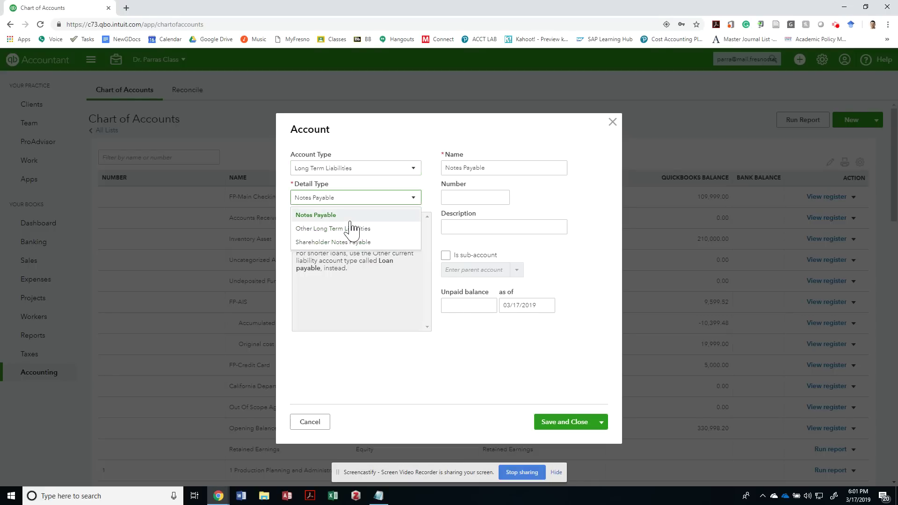
left_click(350, 218)
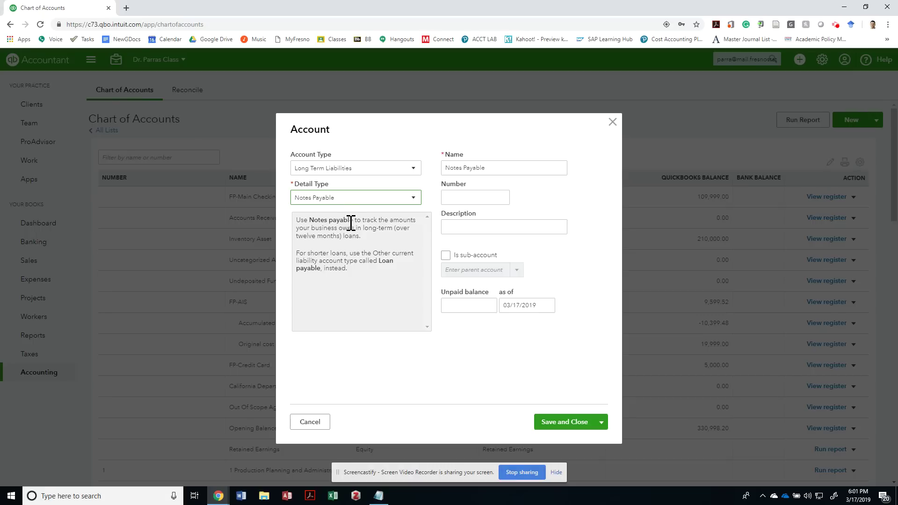
- Name the new account FP-2017BankLoan, copying '2017BankLoan' from the assignment
key("Tab")
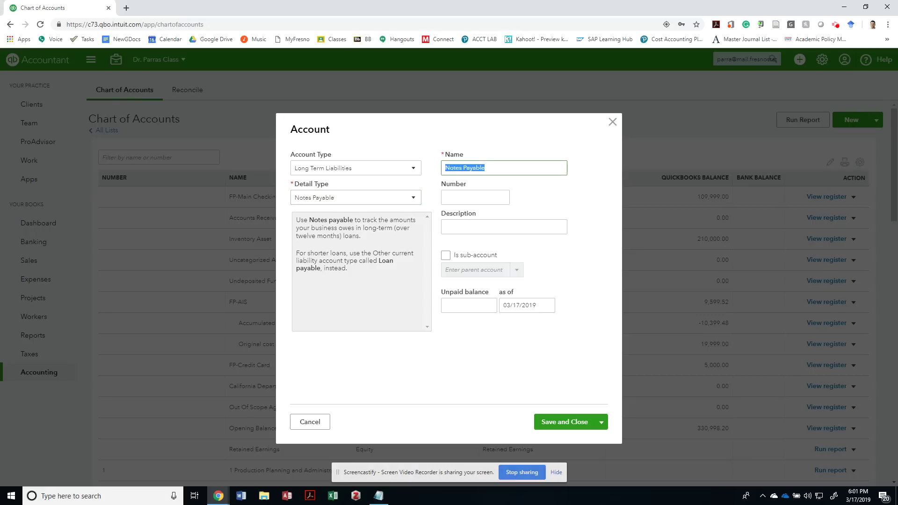
type("FP")
key("alt+Tab")
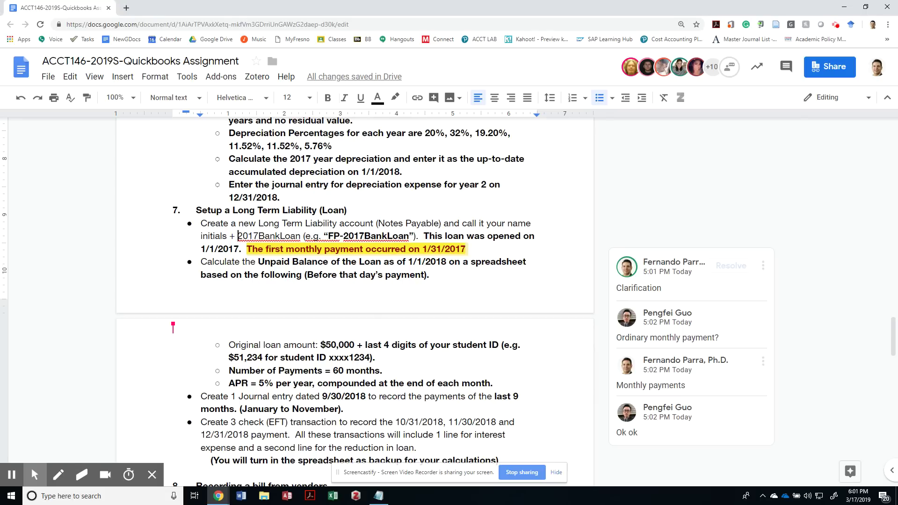
key("ctrl+shift+Right")
key("ctrl+c")
key("alt+Tab")
key("ctrl+v")
- Set the account's as-of date to 01/01/2018, copied from the instructions
key("Tab")
key("Tab")
key("Tab")
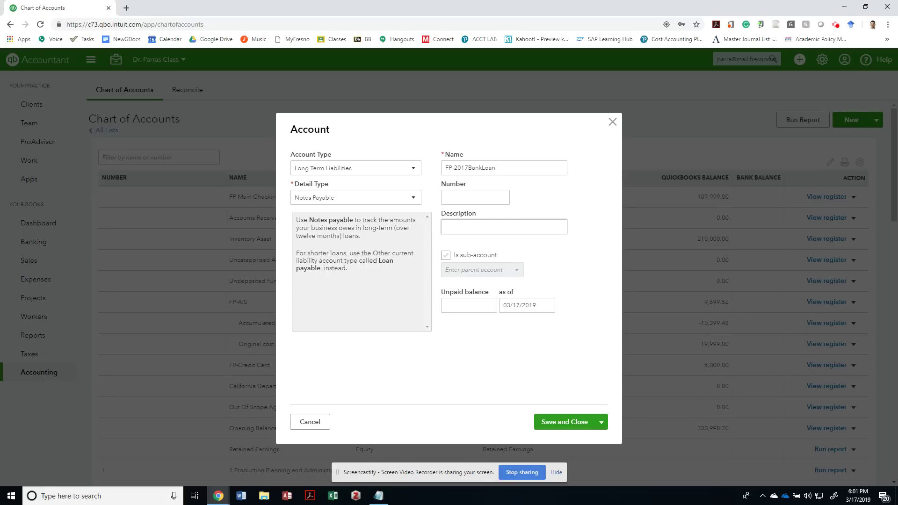
key("Tab")
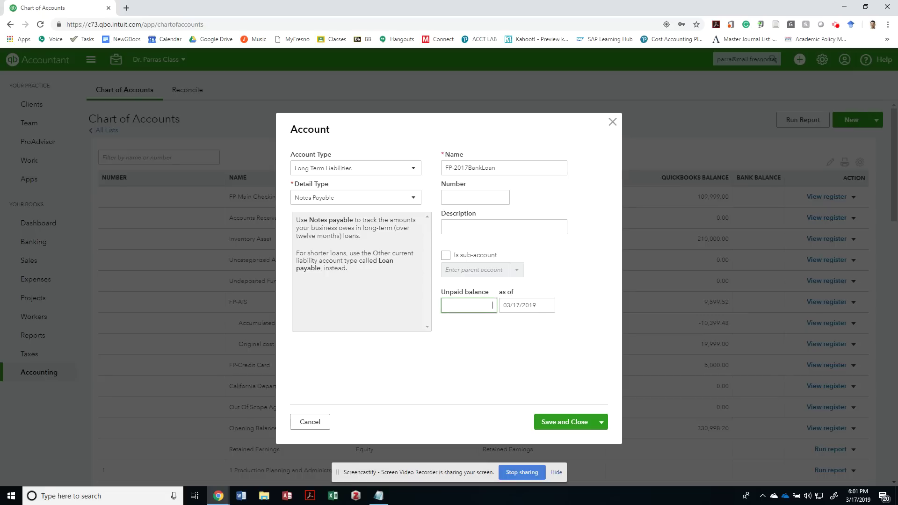
key("alt+Tab")
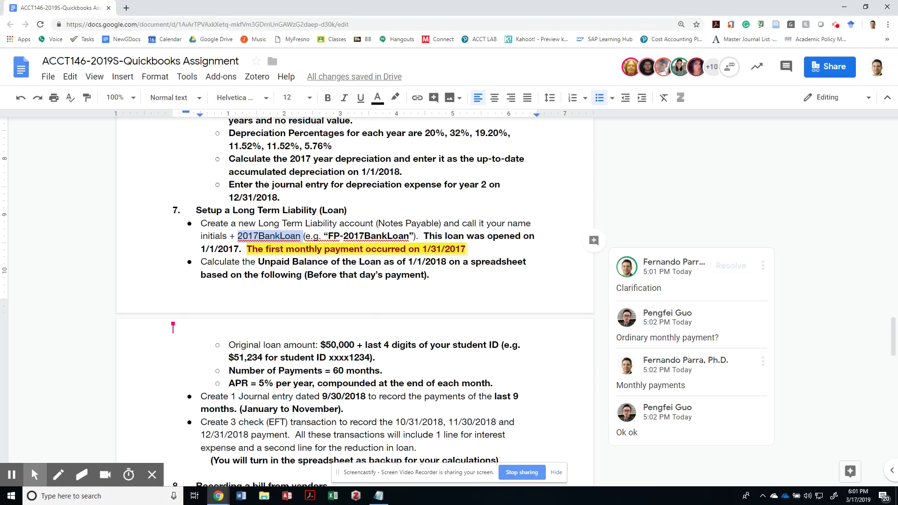
left_click(239, 223)
key("ctrl+Right")
key("ctrl+Right")
key("ctrl+Right")
key("ctrl+Right")
key("ctrl+Right")
key("ctrl+Right")
key("ctrl+Right")
key("ctrl+Right")
key("ctrl+Right")
key("ctrl+shift+Right")
key("ctrl+shift+Right")
key("ctrl+shift+Right")
key("ctrl+shift+Right")
key("ctrl+shift+Right")
key("alt+Tab")
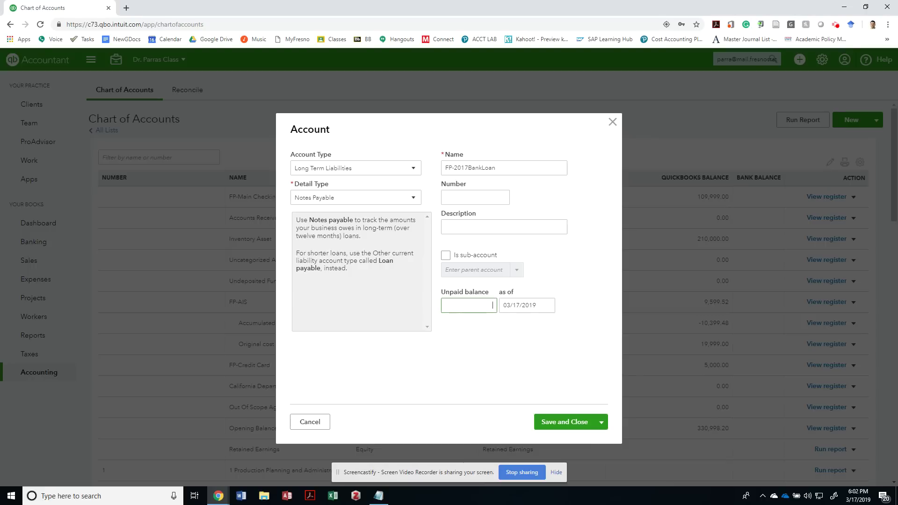
key("Tab")
key("ctrl+v")
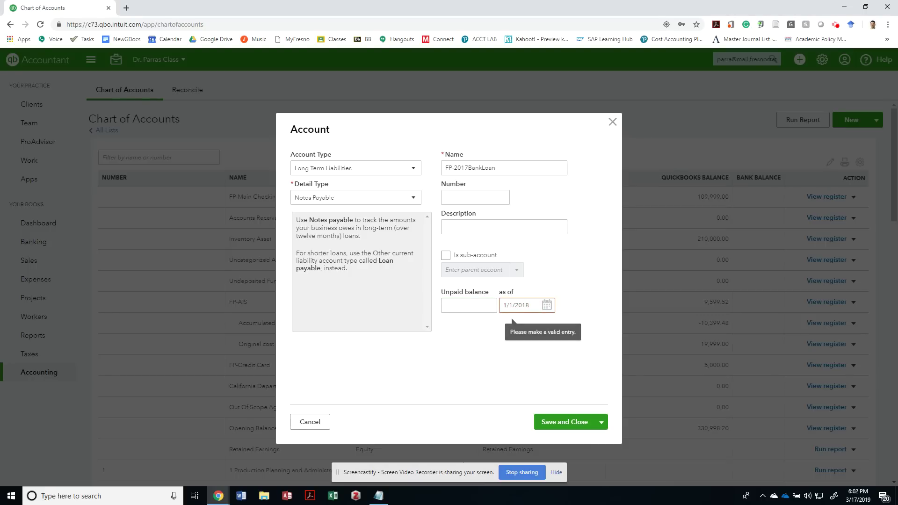
key("shift+Tab")
- Review the 12/31/2017 payment row ($49,165.87 balance), then move up toward the loan summary
key("Tab")
key("alt+Tab")
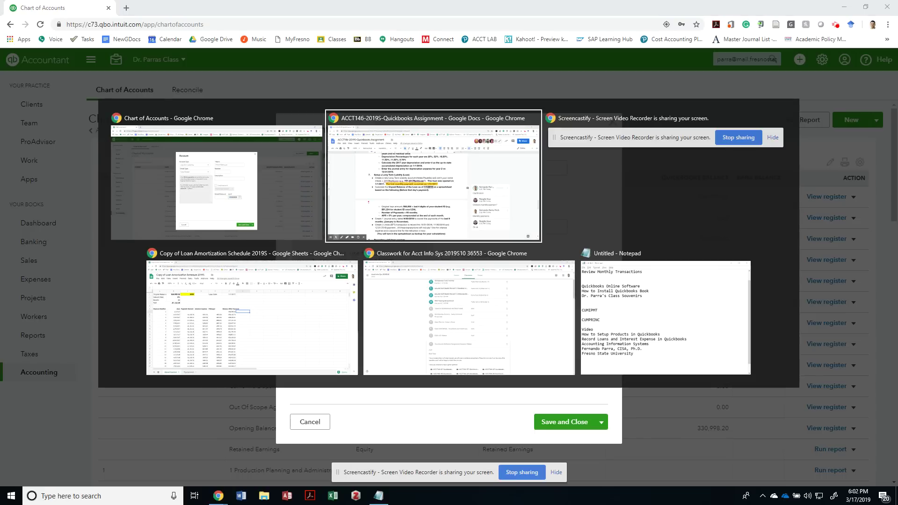
key("alt+Tab")
key("alt+Tab")
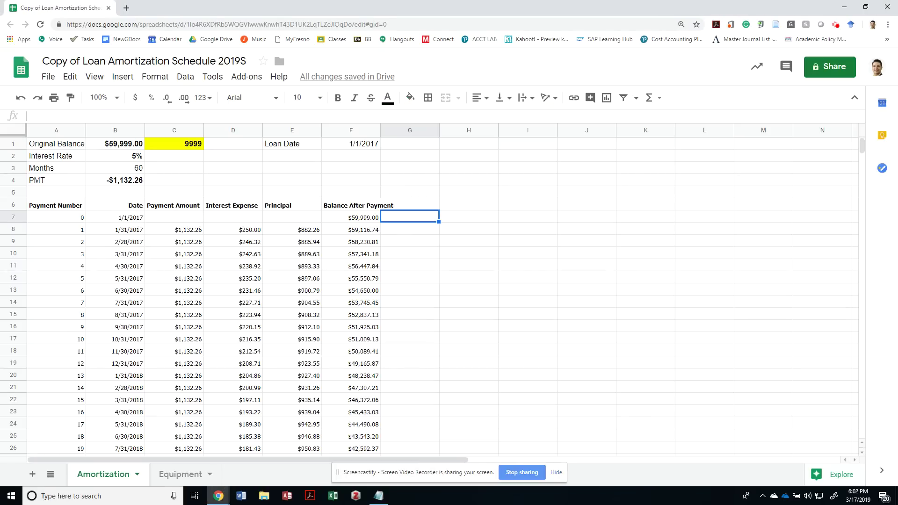
left_click(351, 338)
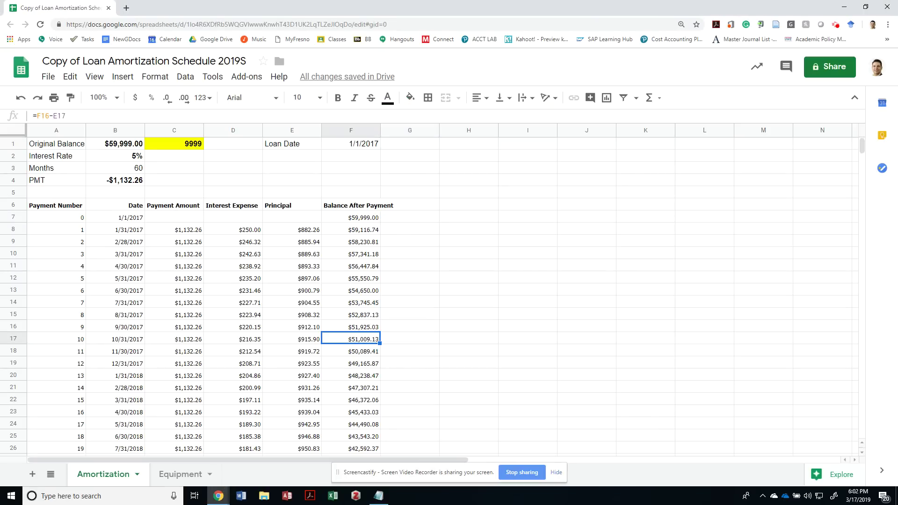
key("Down")
key("Down")
key("Left")
key("Left")
key("Left")
key("Left")
key("Left")
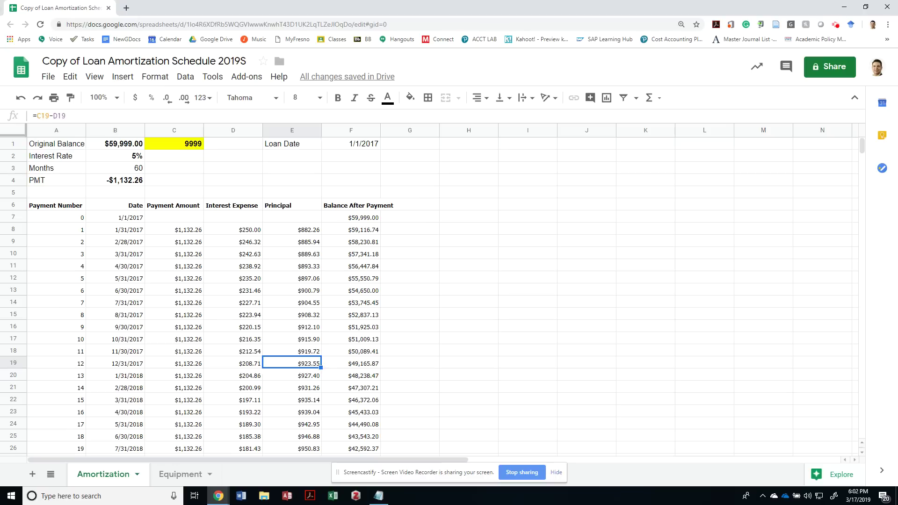
key("Right")
key("Right")
key("Right")
key("Right")
key("Right")
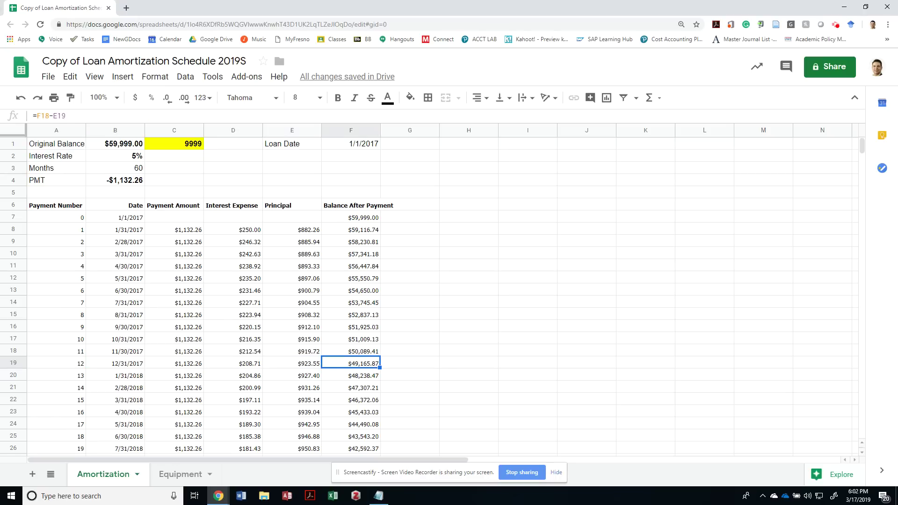
key("Left")
key("Left")
key("Left")
key("Left")
key("Left")
key("shift+Right")
key("shift+Right")
key("shift+Right")
key("shift+Right")
key("shift+Right")
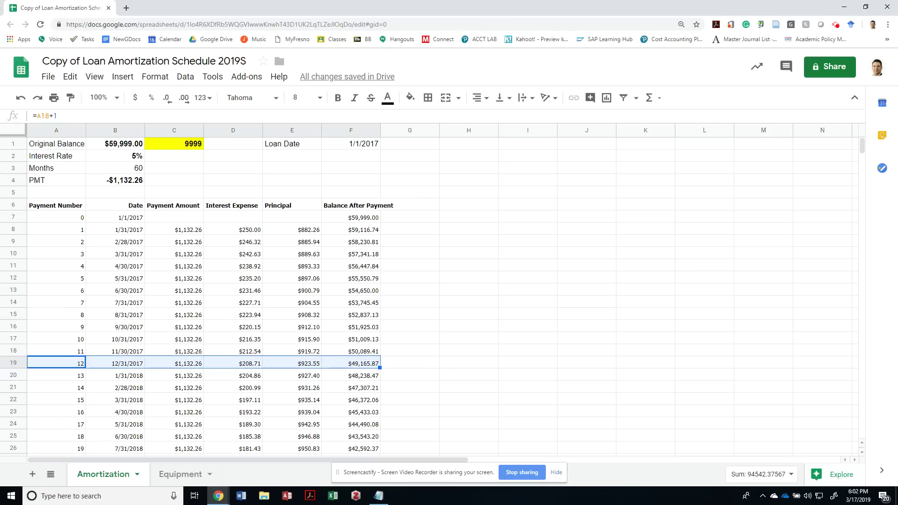
key("Right")
key("Right")
key("Right")
key("Right")
key("Right")
key("Right")
key("Up")
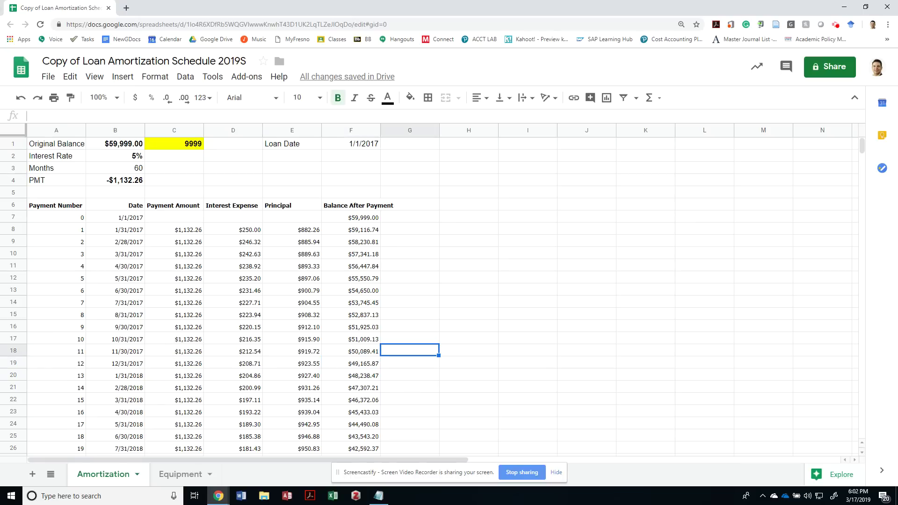
key("Up")
key("Up")
key("Up")
key("Up")
key("Up")
key("Up")
key("Up")
key("Up")
key("Up")
key("Up")
key("Up")
key("Up")
key("Up")
key("Up")
key("Up")
- Start a CUMPRINC formula in F3 with rate B2/12 and the 60 periods in B3
key("Left")
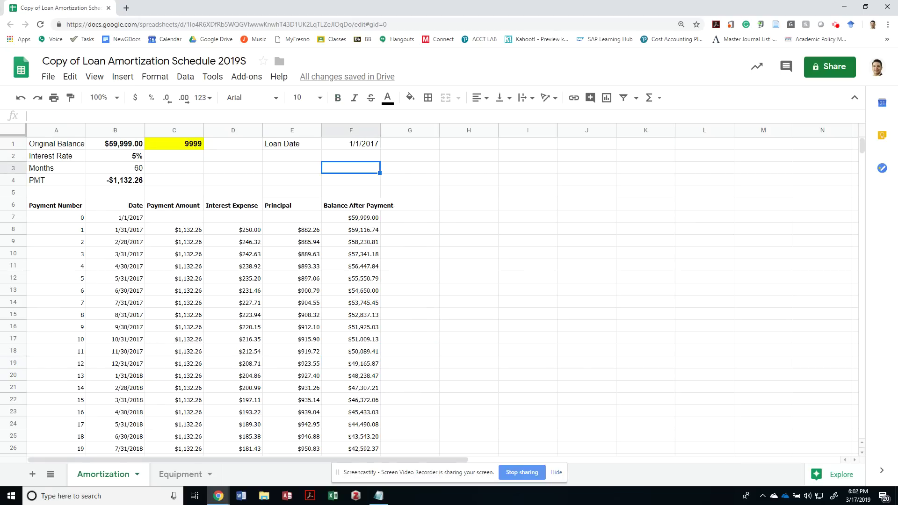
type("=cum")
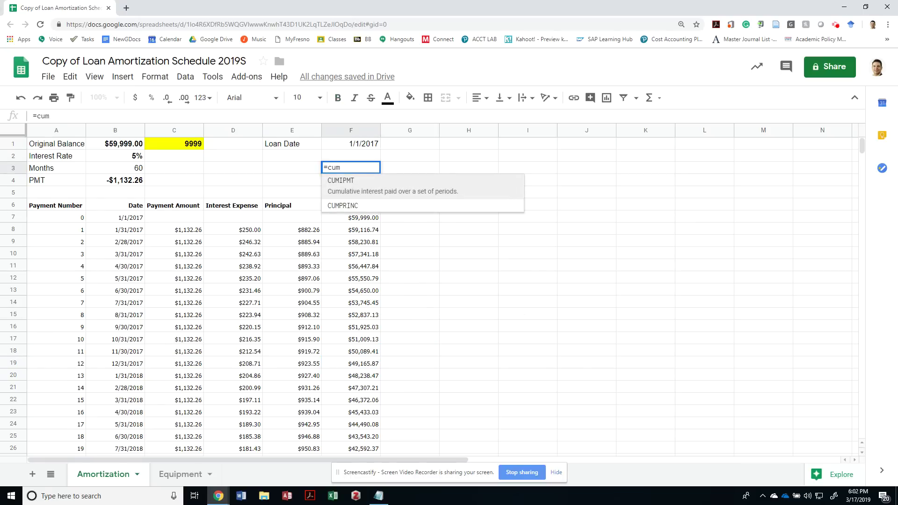
key("Down")
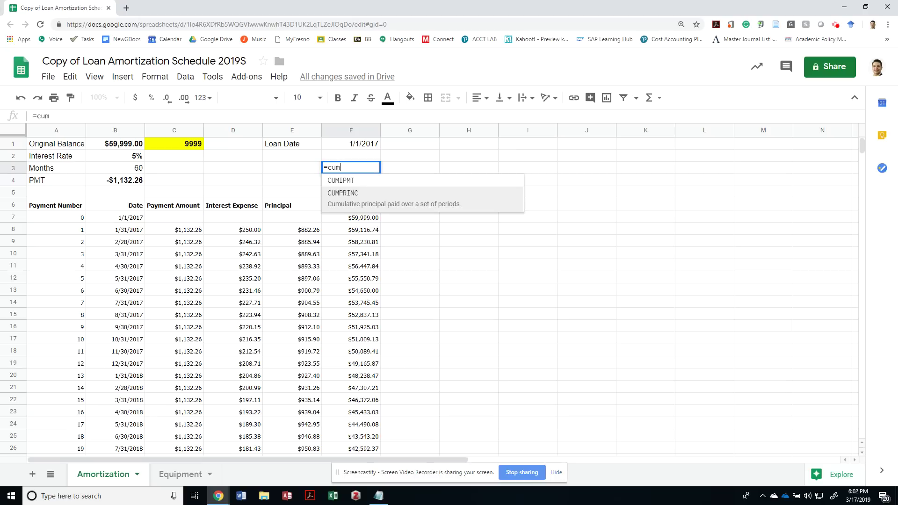
key("Tab")
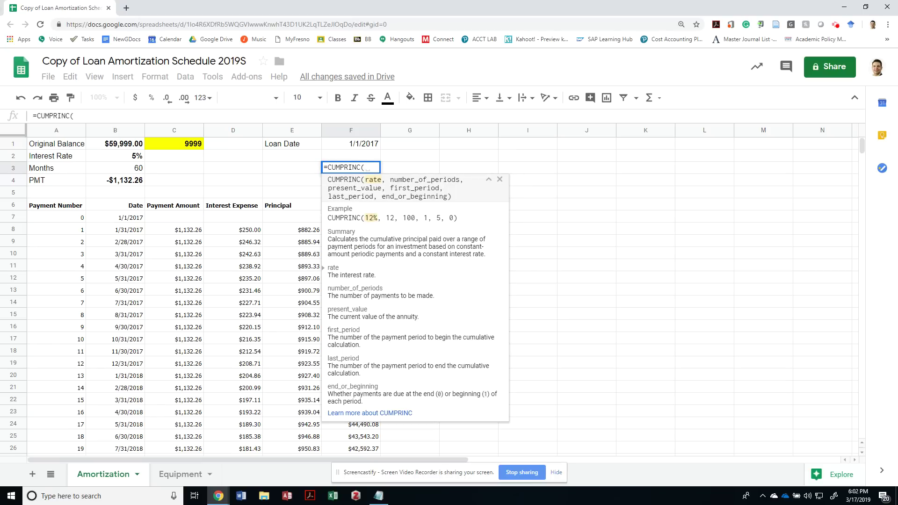
left_click(125, 160)
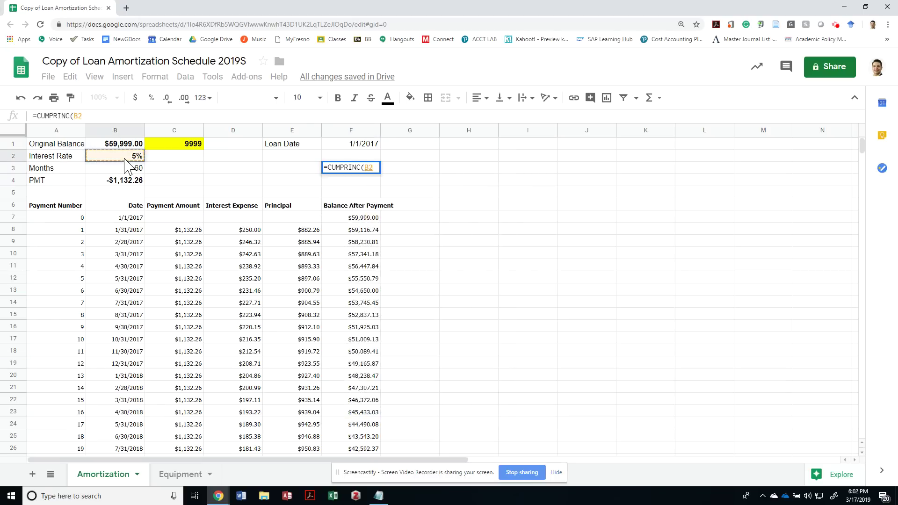
type(",")
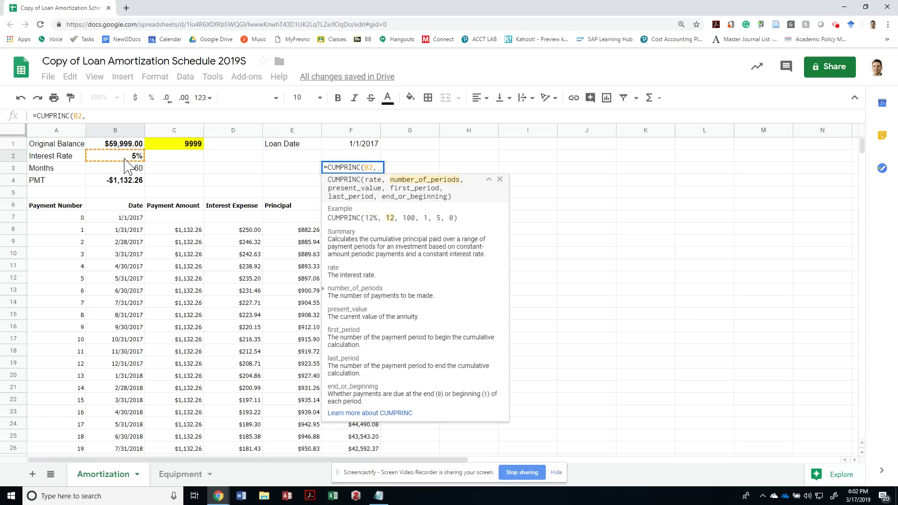
key("BackSpace")
key("BackSpace")
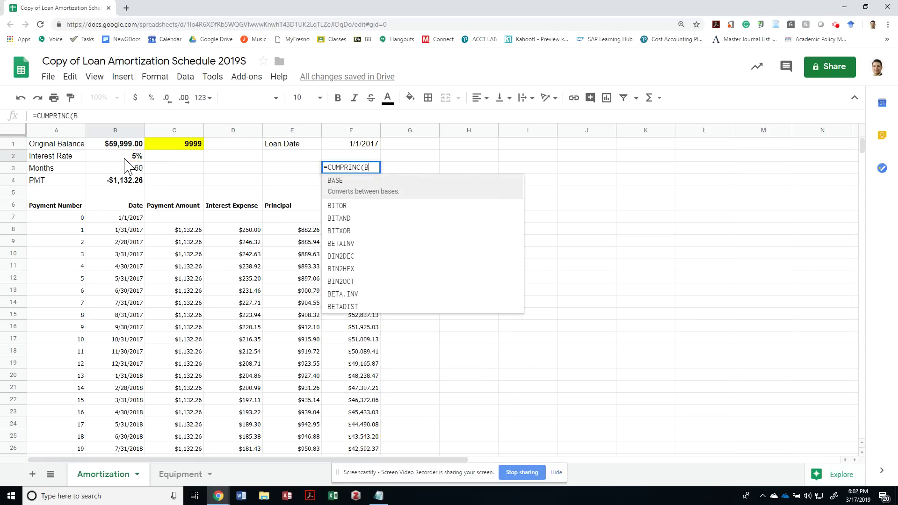
type("2/12,")
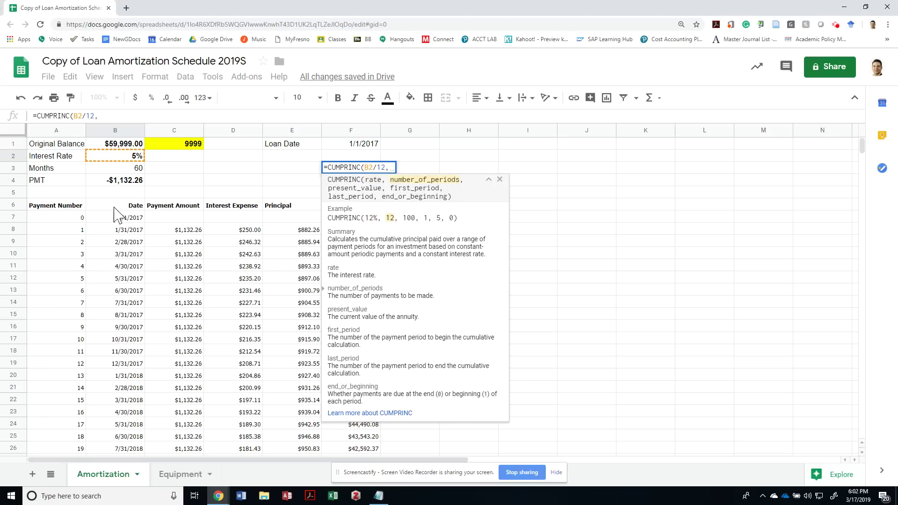
left_click(129, 171)
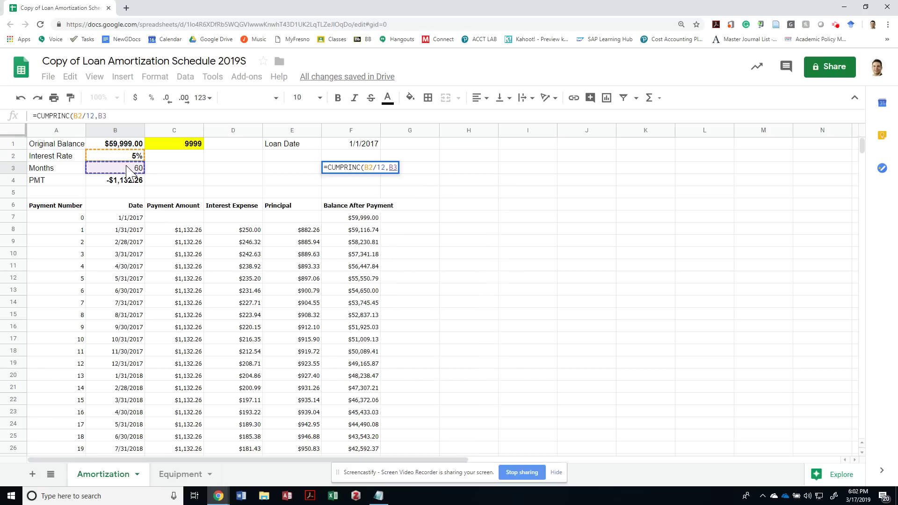
type(",")
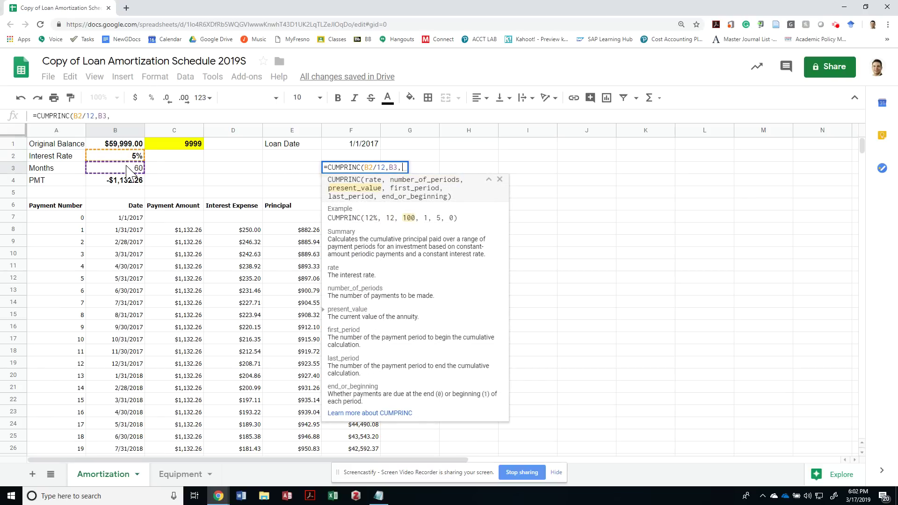
- Finish it with present value B1, periods 1 to 12 and type 0, returning -10833.13462
key("Up")
key("Up")
key("Left")
key("Left")
key("Left")
key("Left")
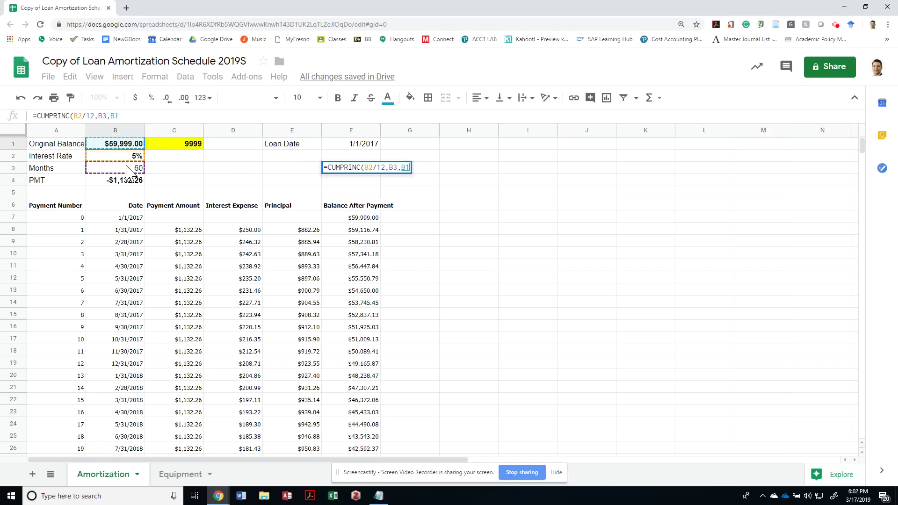
type(",")
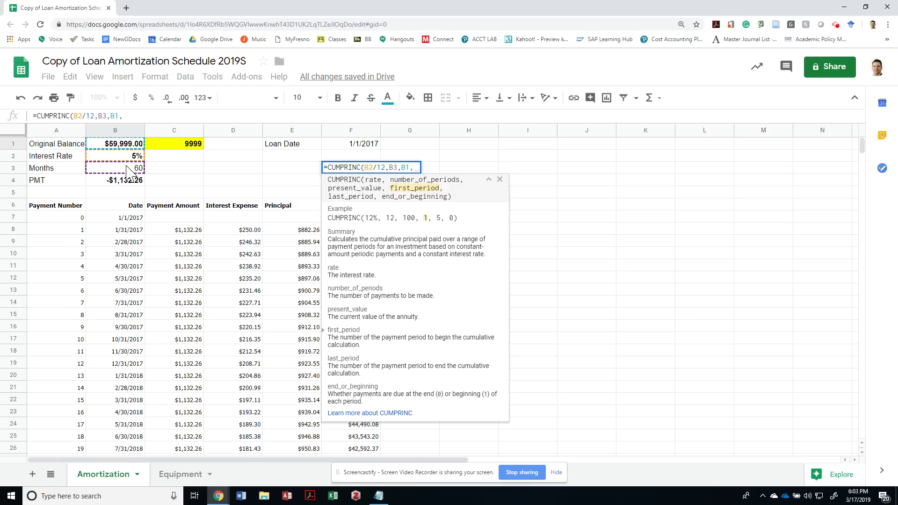
type("1,")
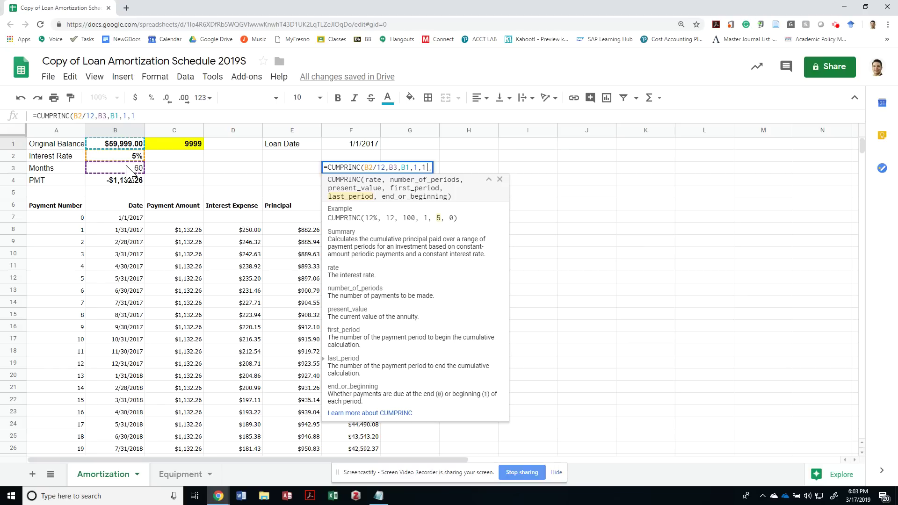
type("12,")
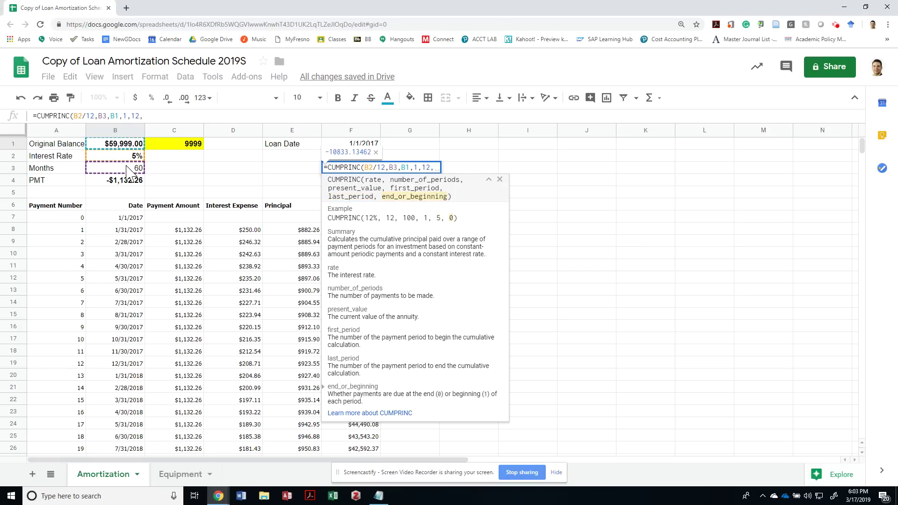
type("0)")
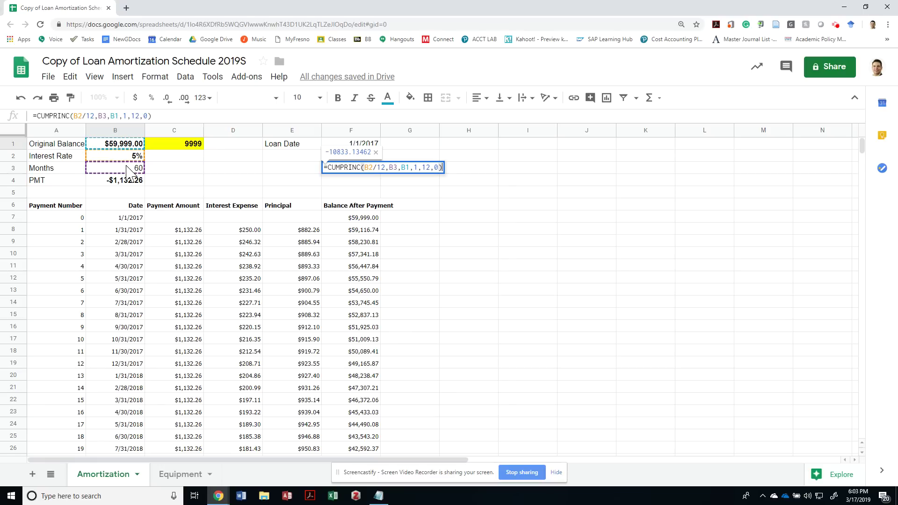
key("Left")
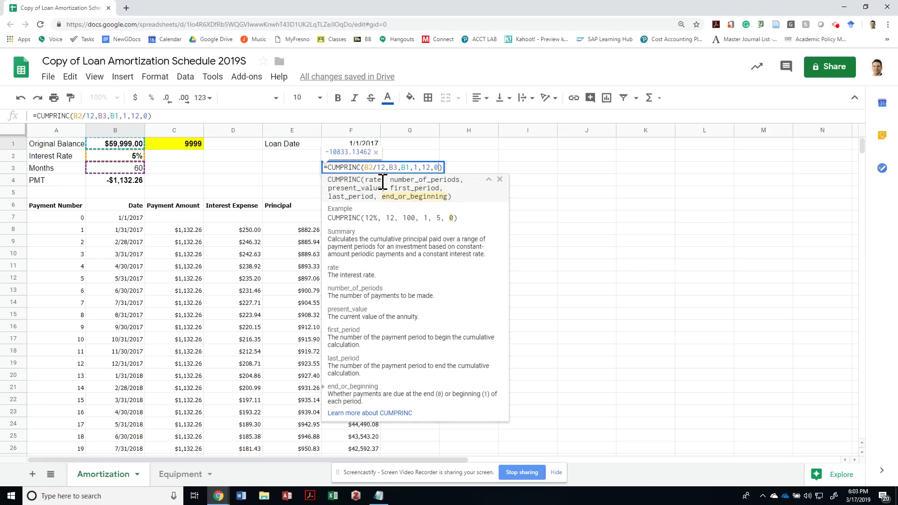
left_click(419, 167)
key("Return")
left_click(350, 168)
- Enter =B1+F3 in G3 for the $49,165.87 remaining balance
left_click(410, 167)
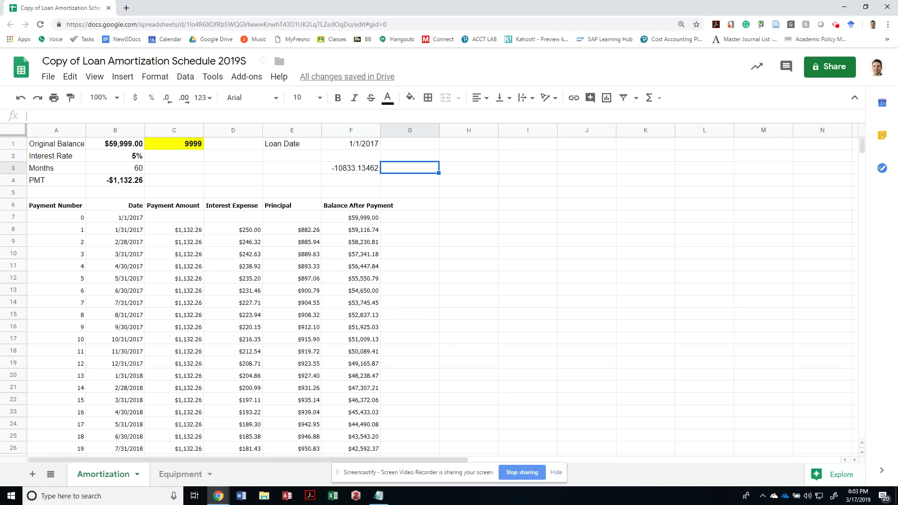
type("+")
key("Up")
key("Up")
key("Left")
key("Left")
key("Left")
key("Left")
key("Left")
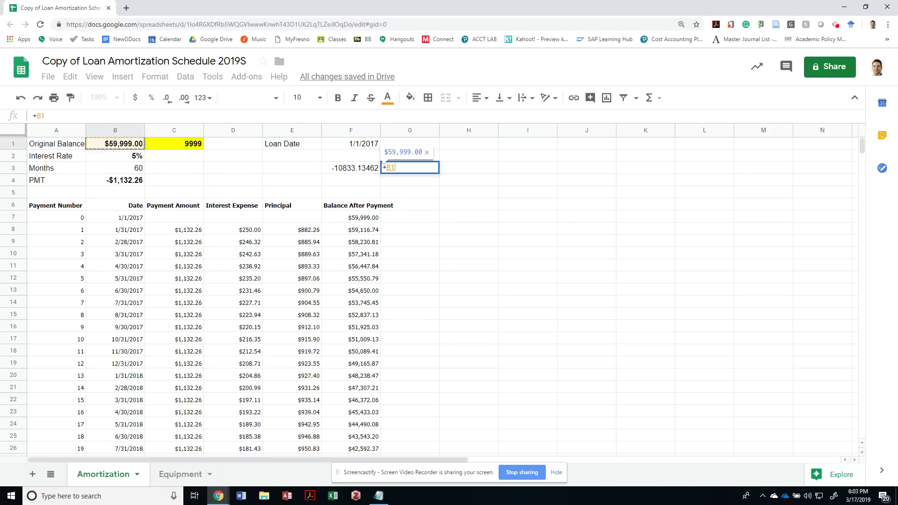
type("+")
key("Left")
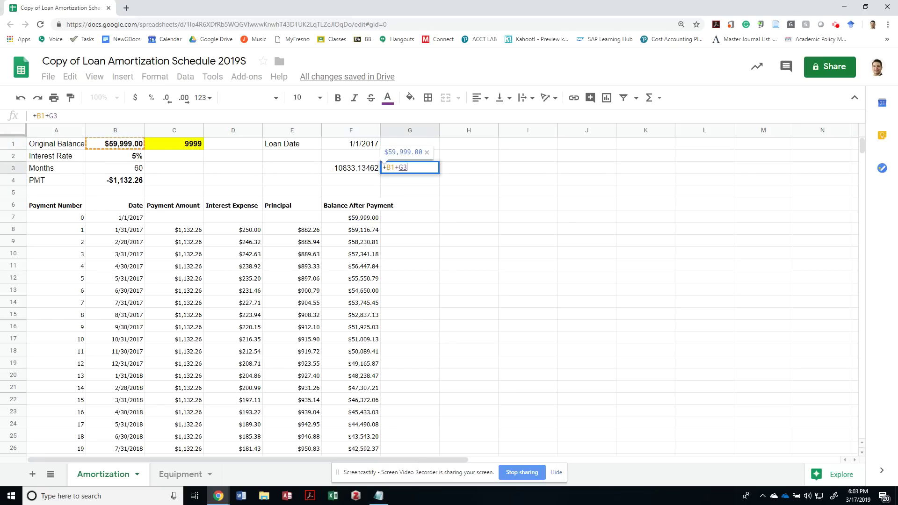
key("Return")
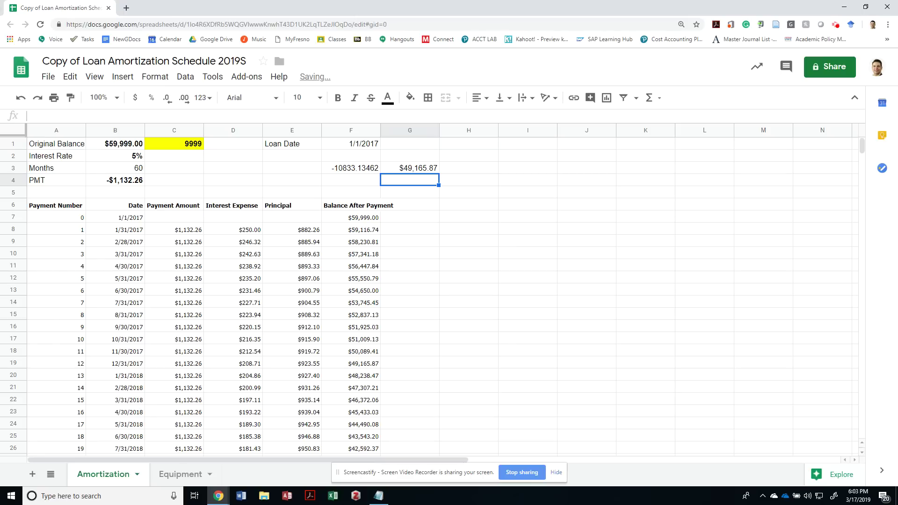
- Compare G3 with the 12/31/2017 balance in F19 and review the F3 and G3 formulas
left_click(351, 363)
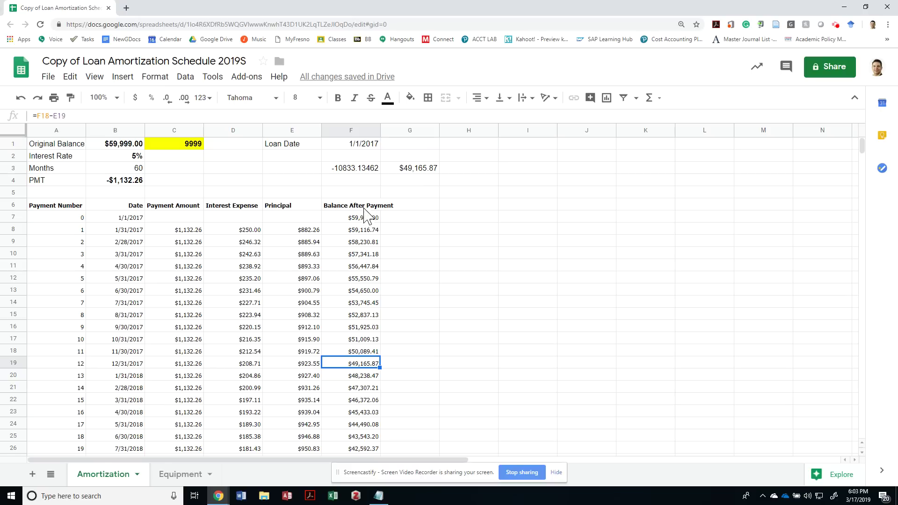
left_click(417, 171)
left_click(351, 168)
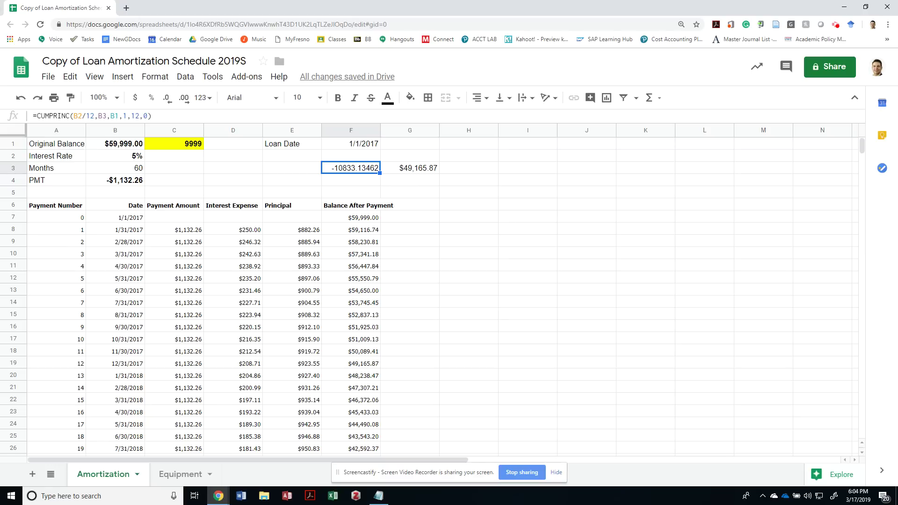
key("Left")
key("Left")
key("Left")
key("Left")
key("Left")
key("Right")
key("Right")
key("Right")
key("Right")
key("Right")
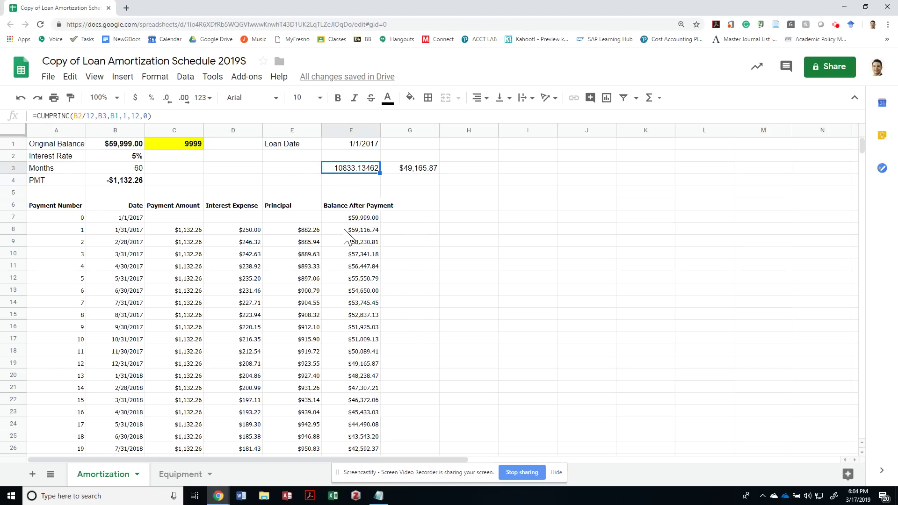
key("Right")
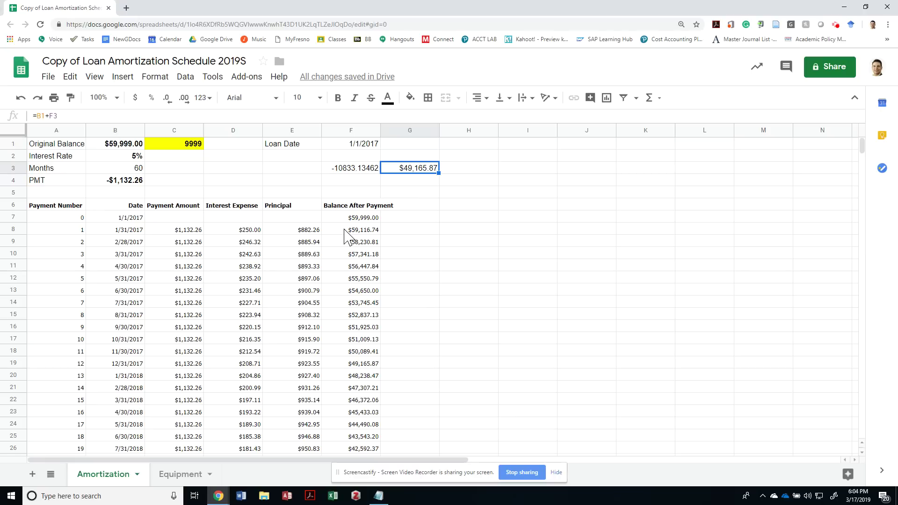
key("Left")
key("Right")
- Enter 49,165.87 as the unpaid balance and save the FP-2017BankLoan account
key("alt+Tab")
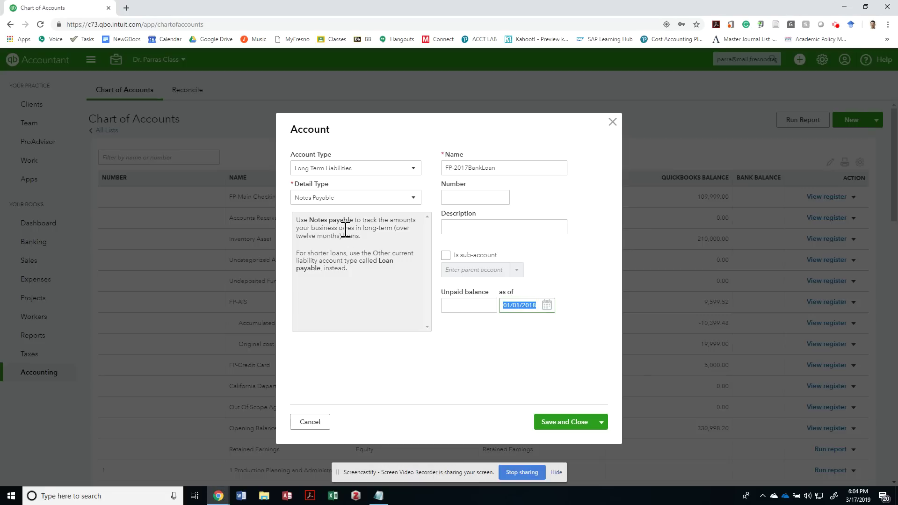
key("shift+Tab")
type("$49,165.87")
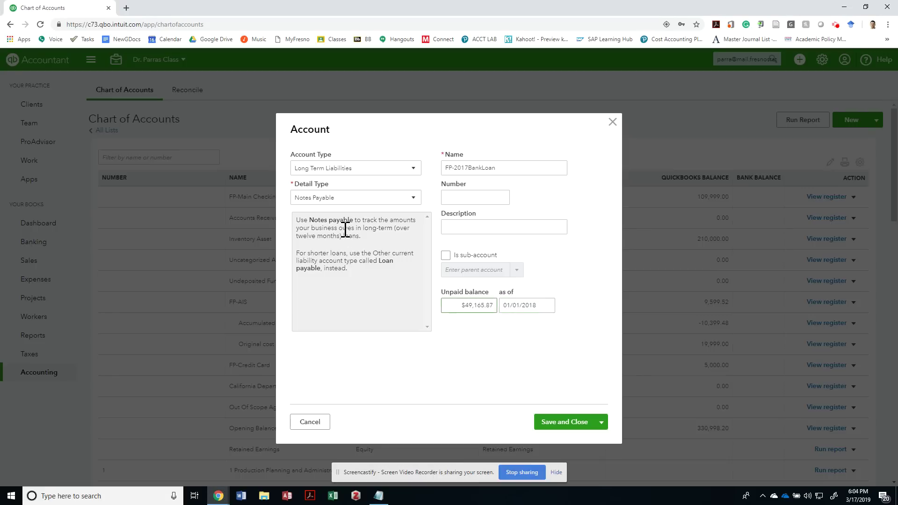
key("Tab")
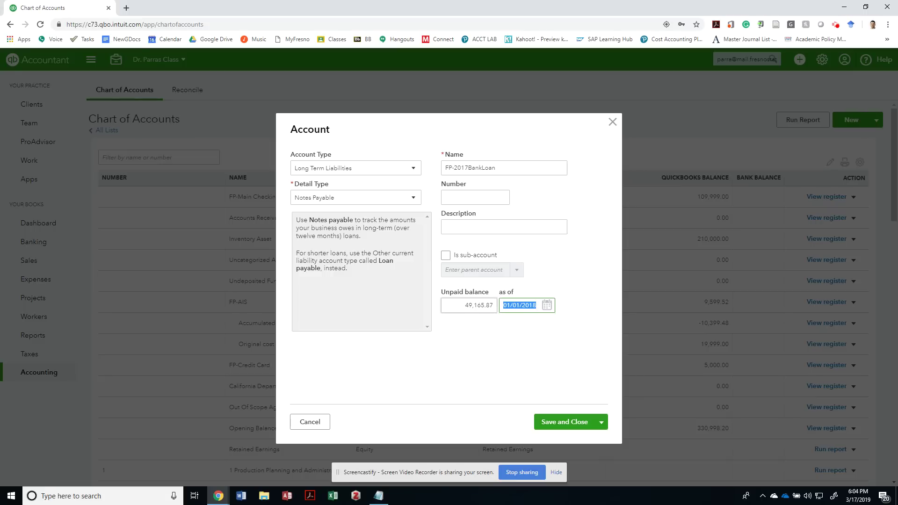
key("alt+Tab")
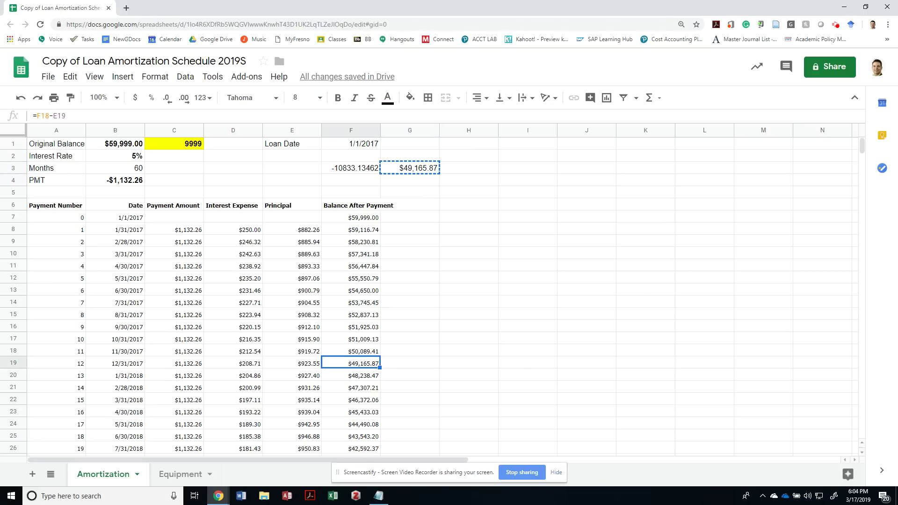
key("alt+Tab")
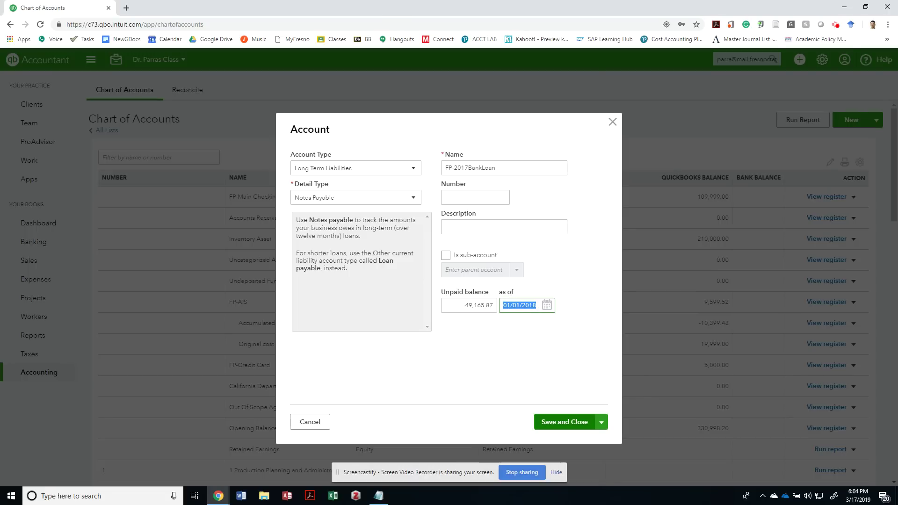
left_click(564, 421)
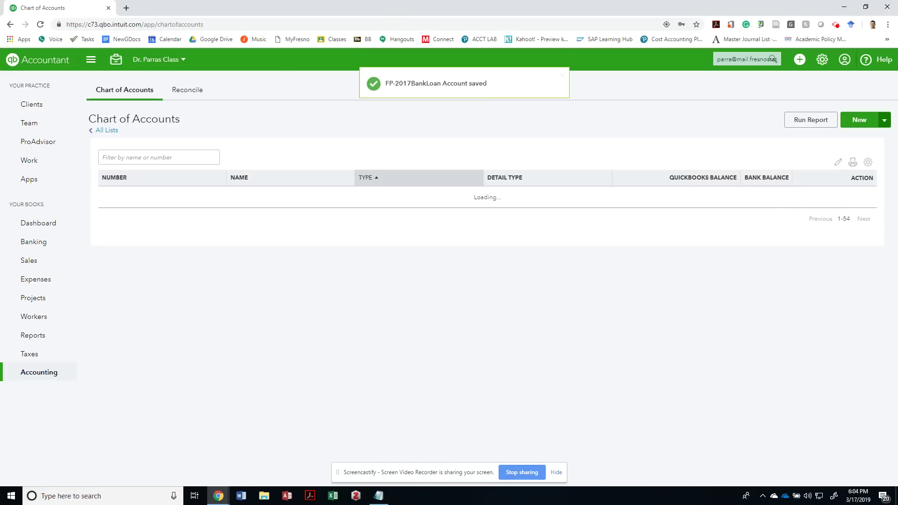
- Select the 9/30/2018 journal entry text covering the last 9 months, then return to Sheets
key("alt+Tab")
key("Tab")
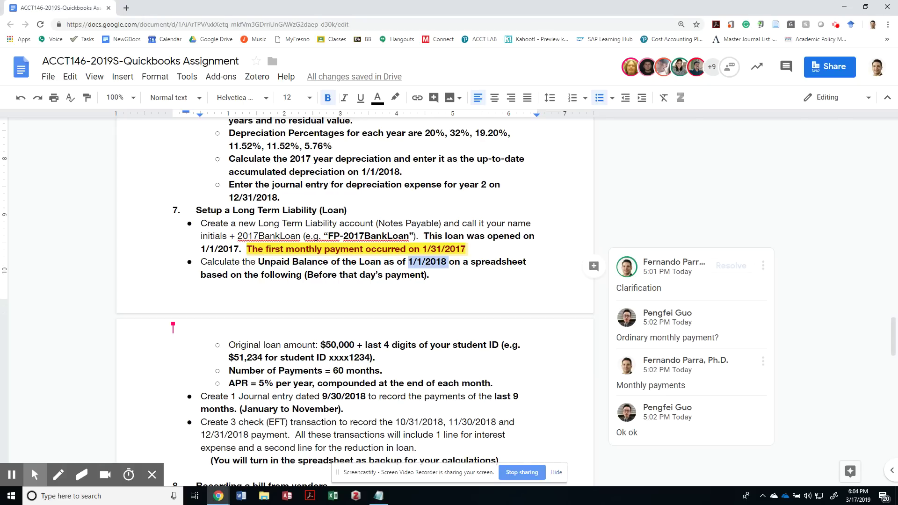
left_click(271, 396)
scroll(272, 396, "down", 2)
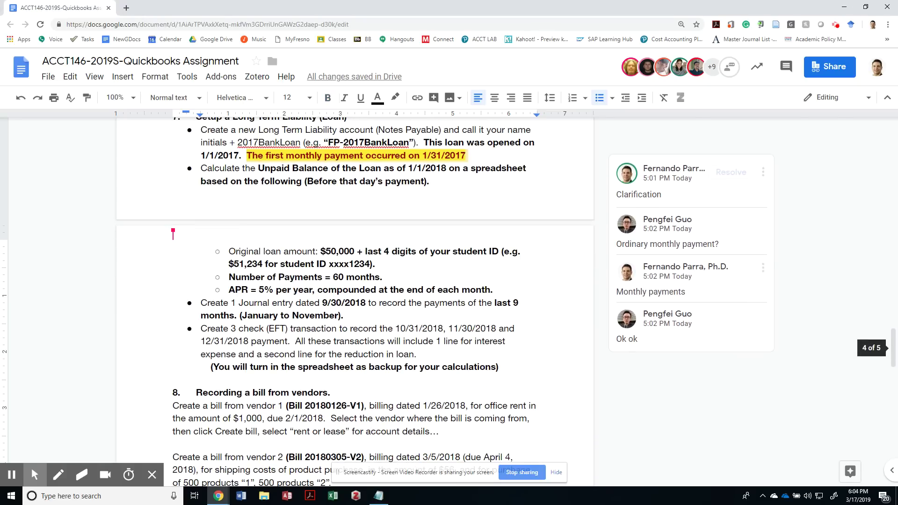
key("ctrl+Right")
key("ctrl+Right")
key("ctrl+shift+Right")
key("ctrl+shift+Right")
key("ctrl+shift+Right")
key("ctrl+shift+Right")
key("ctrl+shift+Right")
key("ctrl+shift+Right")
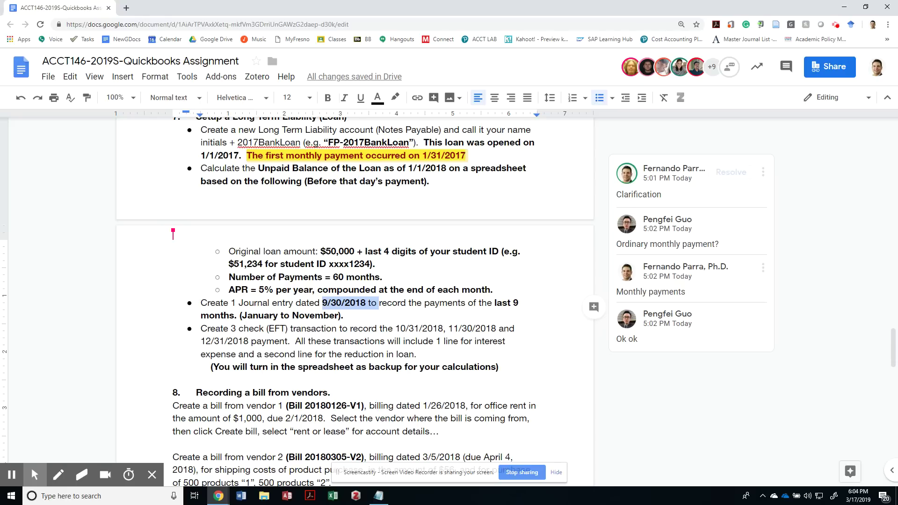
key("ctrl+shift+Right")
key("ctrl+shift+Right")
key("ctrl+shift+Right")
key("ctrl+shift+Right")
key("ctrl+shift+Right")
key("ctrl+shift+Right")
key("ctrl+shift+Right")
key("ctrl+shift+Right")
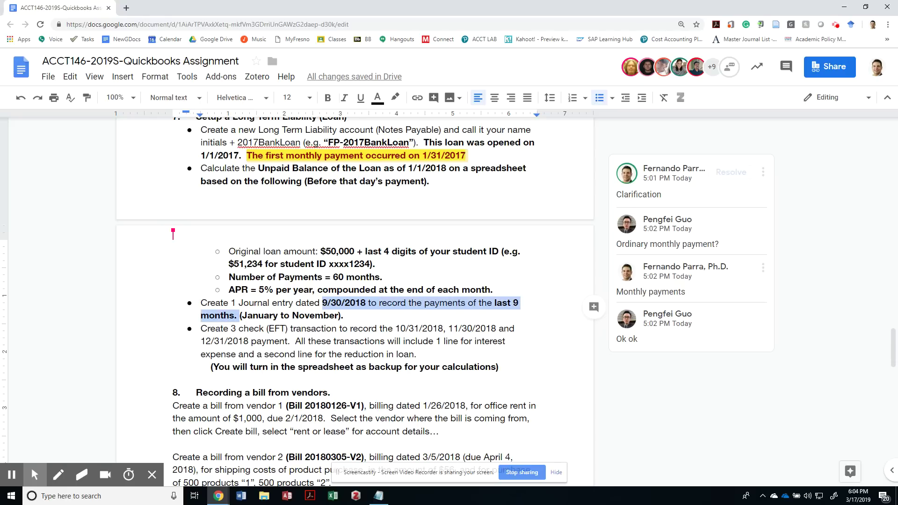
key("alt+Tab")
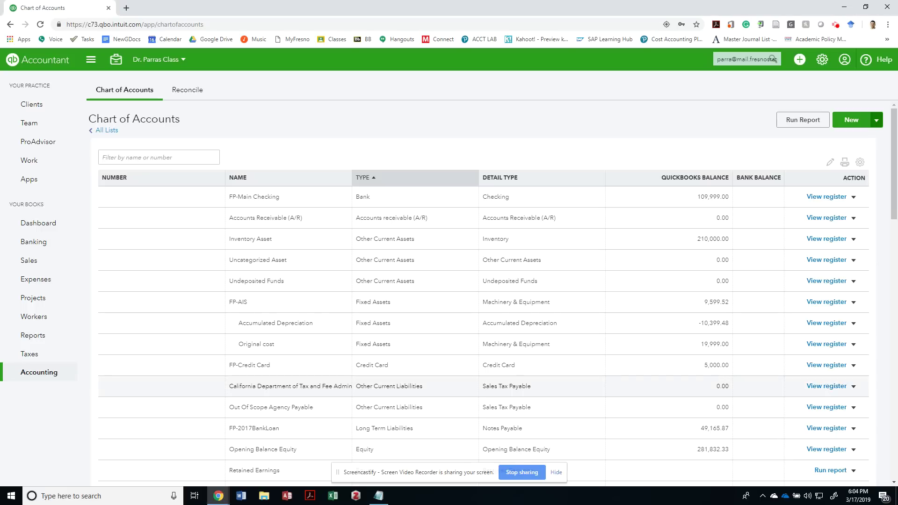
key("alt+Tab")
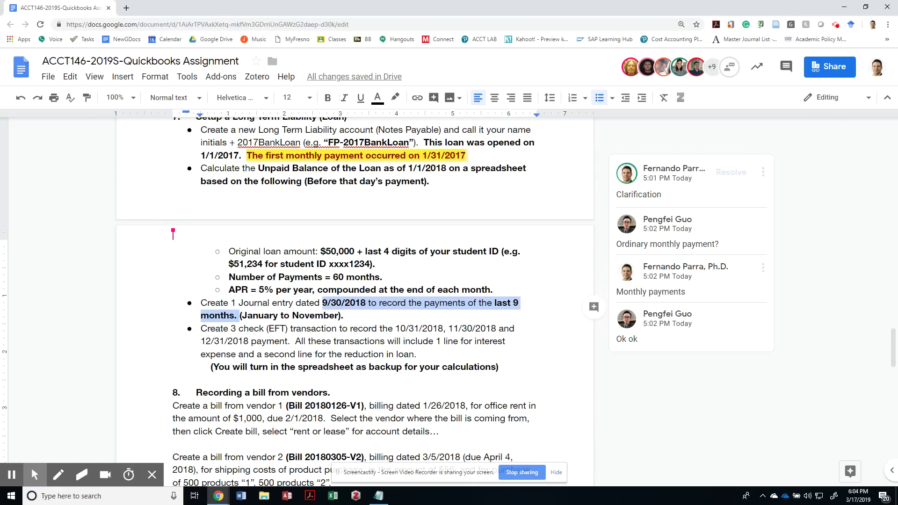
key("alt+Tab")
key("alt+Tab")
key("Tab")
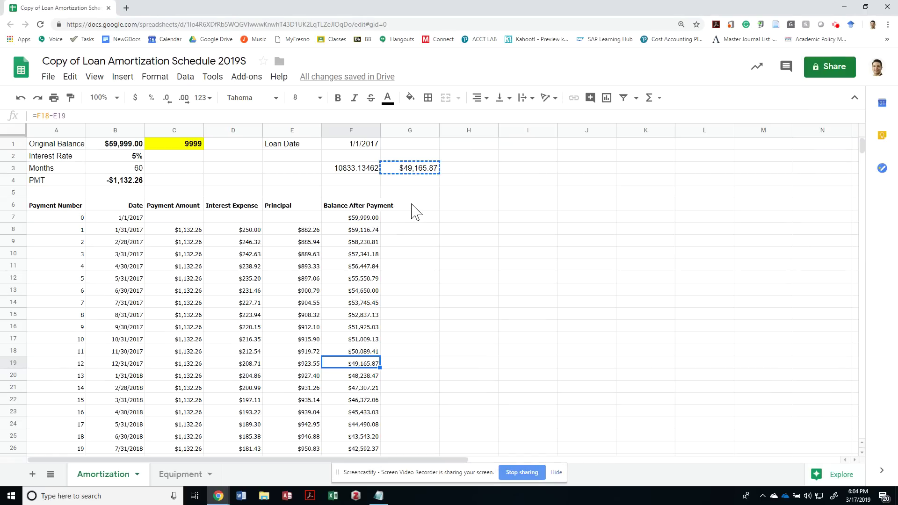
left_click(454, 168)
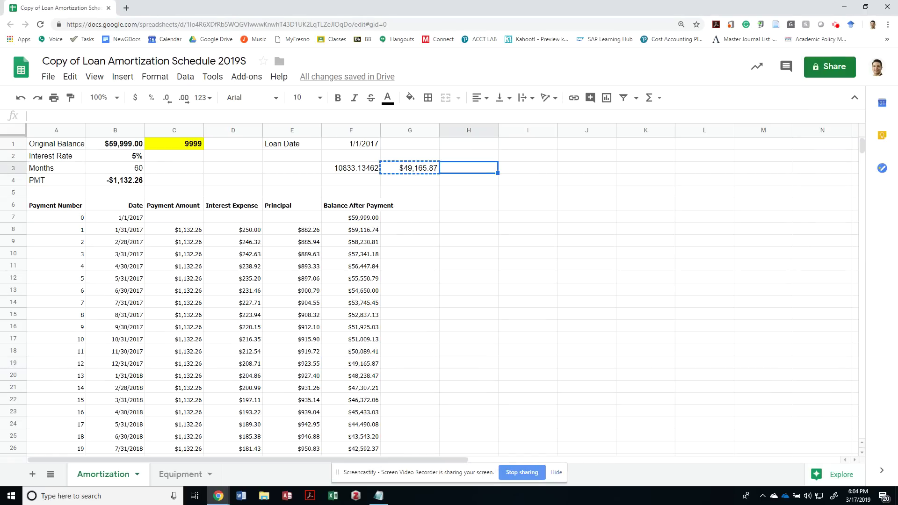
left_click(174, 375)
scroll(174, 290, "down", 2)
left_click_drag(174, 291, 115, 388)
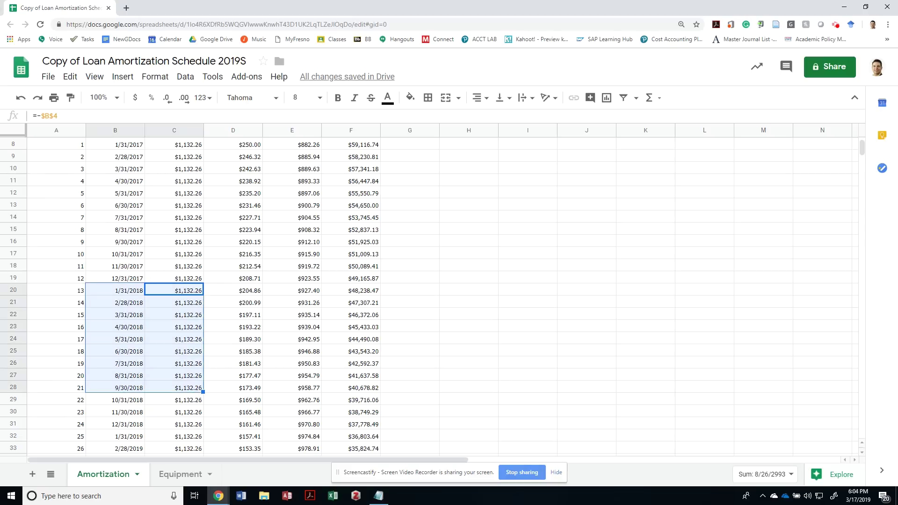
left_click(292, 290)
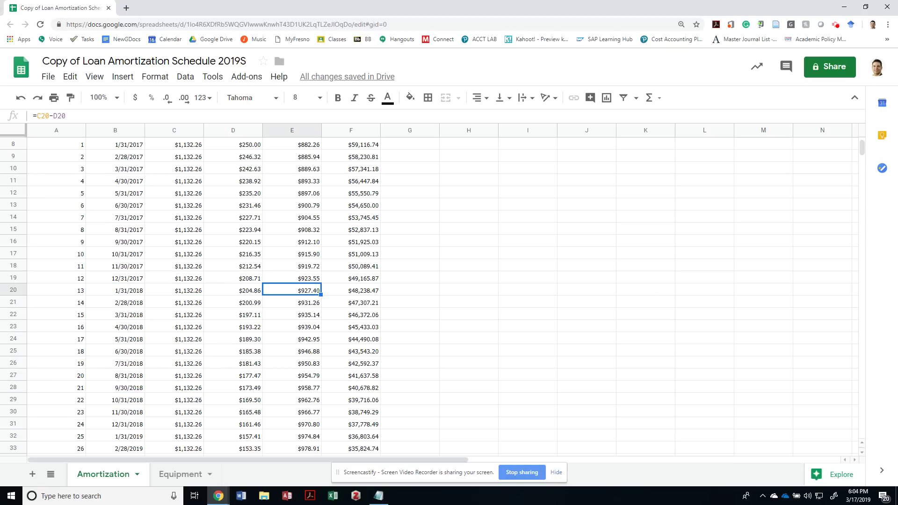
left_click_drag(292, 291, 291, 388)
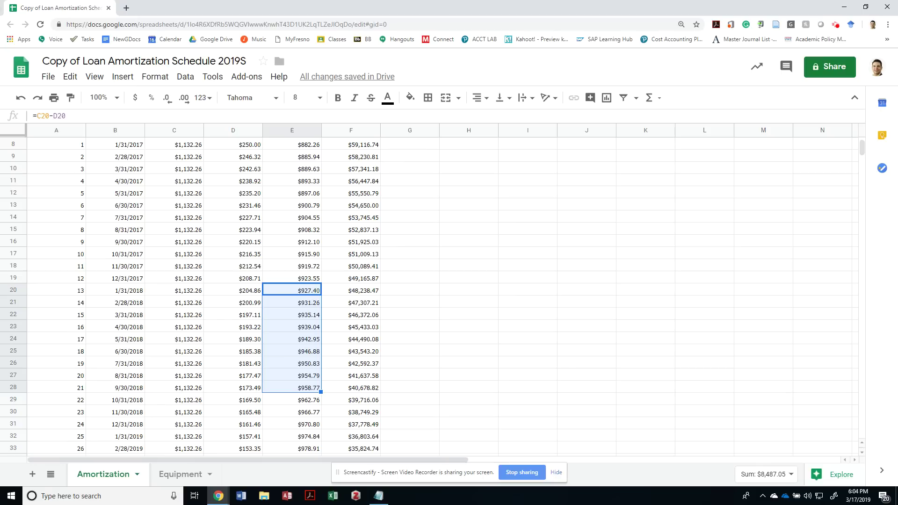
scroll(360, 220, "up", 3)
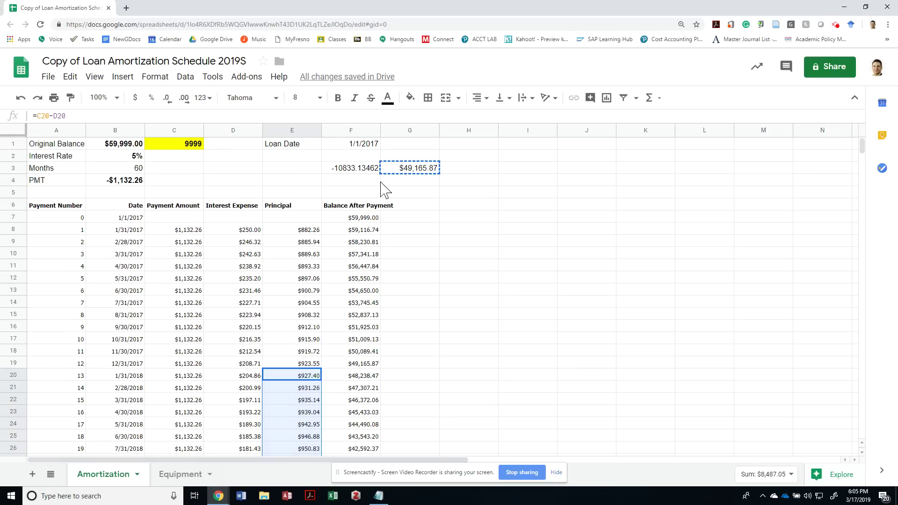
left_click(416, 183)
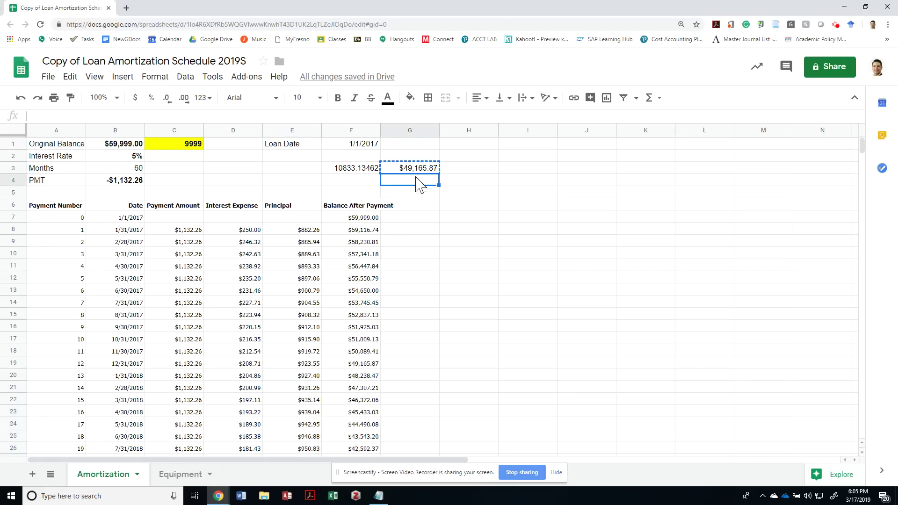
- Copy the CUMPRINC formula from F3 and paste it into F4
left_click(419, 171)
left_click(351, 168)
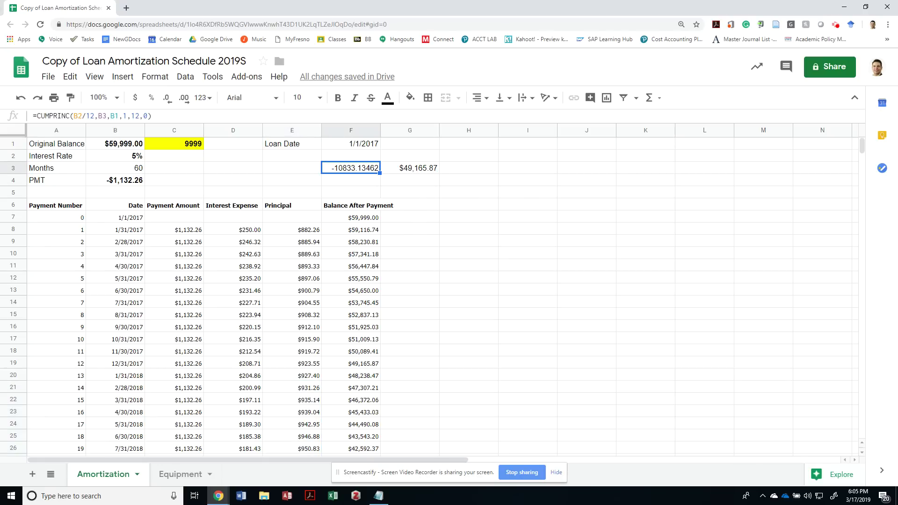
key("Return")
key("ctrl+a")
key("ctrl+c")
key("Return")
key("Return")
key("ctrl+v")
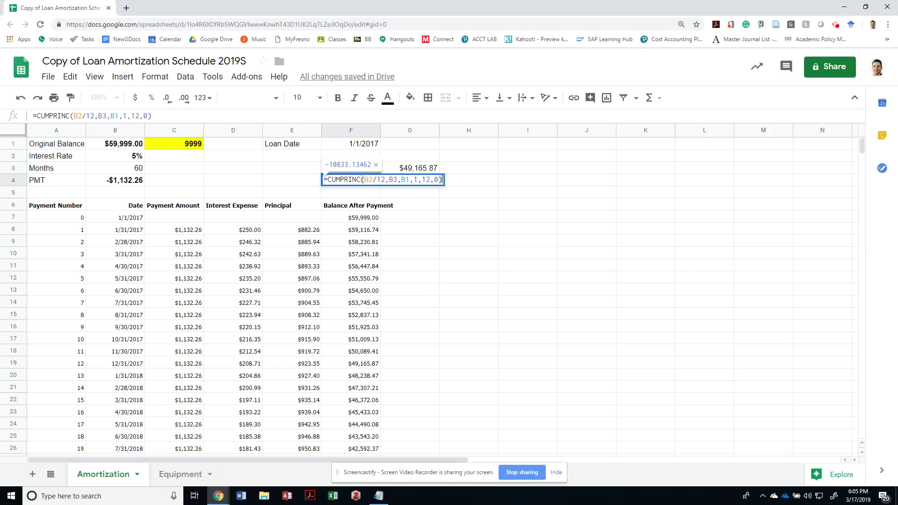
- Change F4's periods to 13 and 21, returning -8487.046924
key("Left")
key("Left")
key("Left")
key("Left")
key("Left")
key("Left")
type("3")
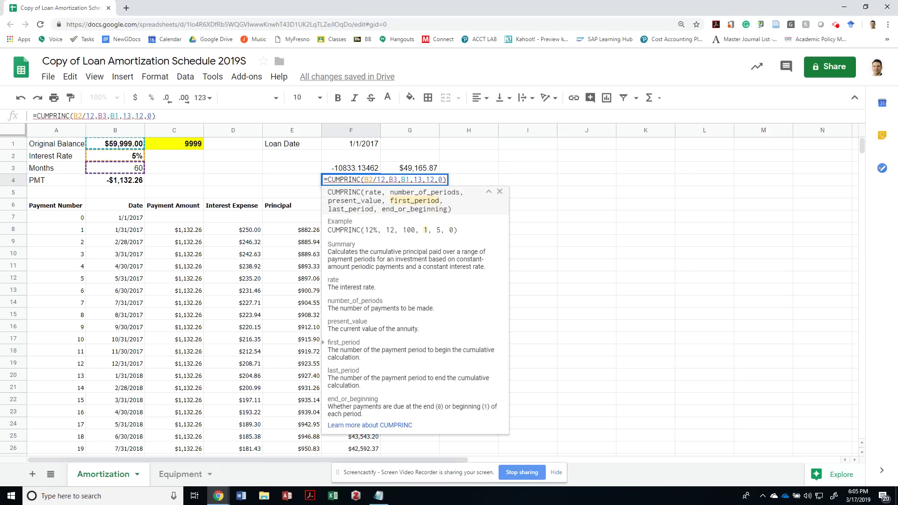
key("Right")
key("Right")
scroll(187, 290, "down", 3)
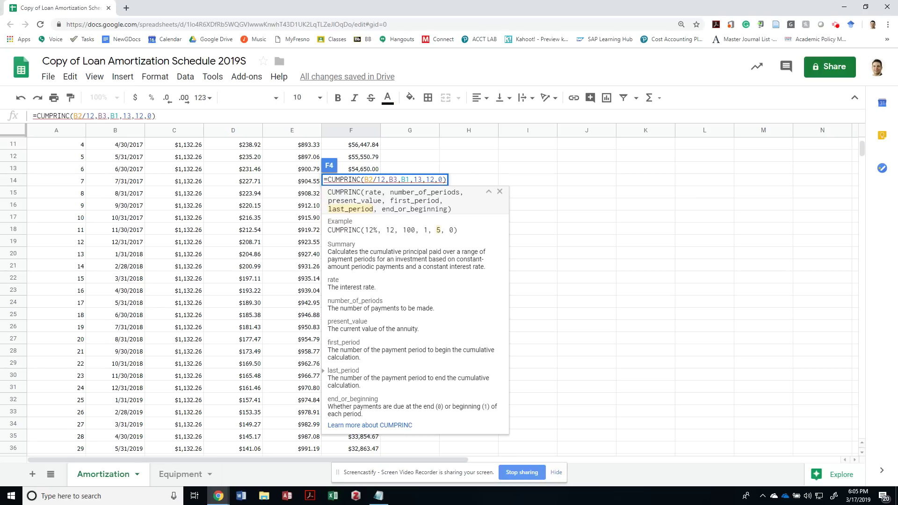
type("2")
key("Delete")
key("Return")
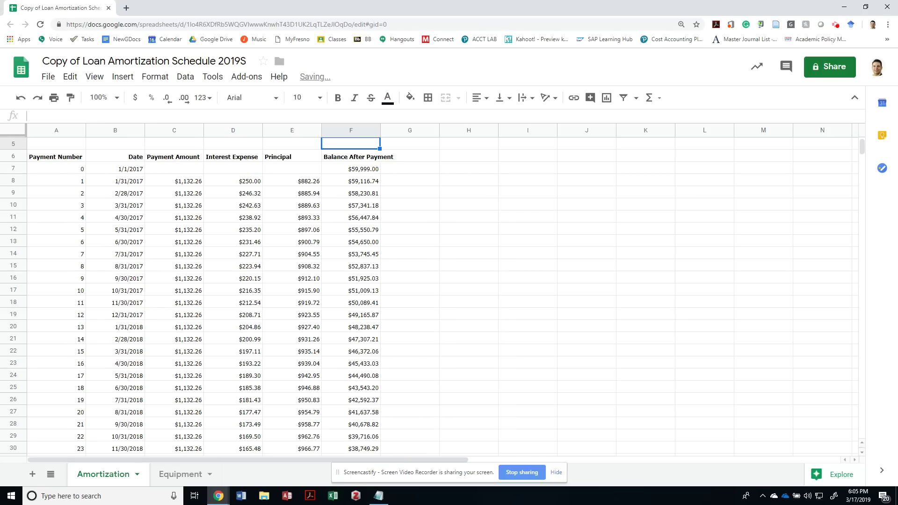
key("Up")
key("Up")
key("Up")
key("Up")
key("Down")
key("Down")
key("Down")
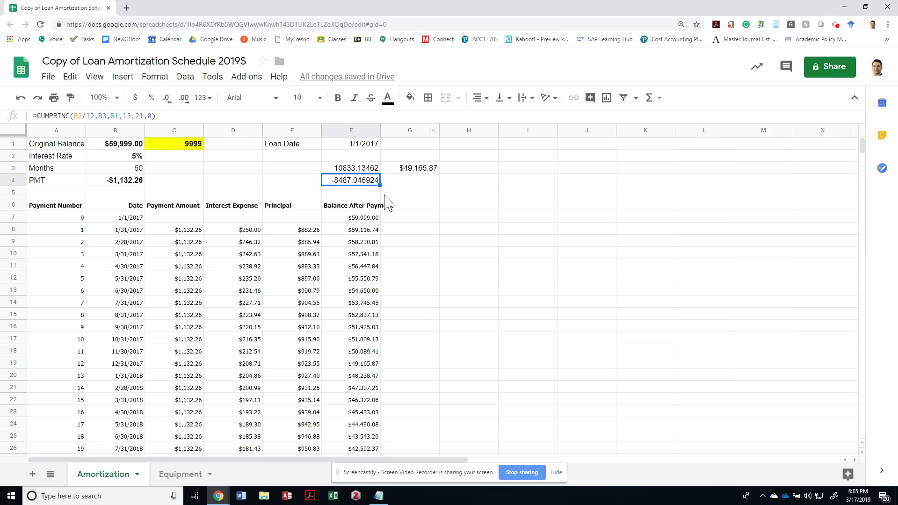
- Format F3:F4 as currency, showing -$10,833.13 and -$8,487.05
left_click(355, 169, "shift")
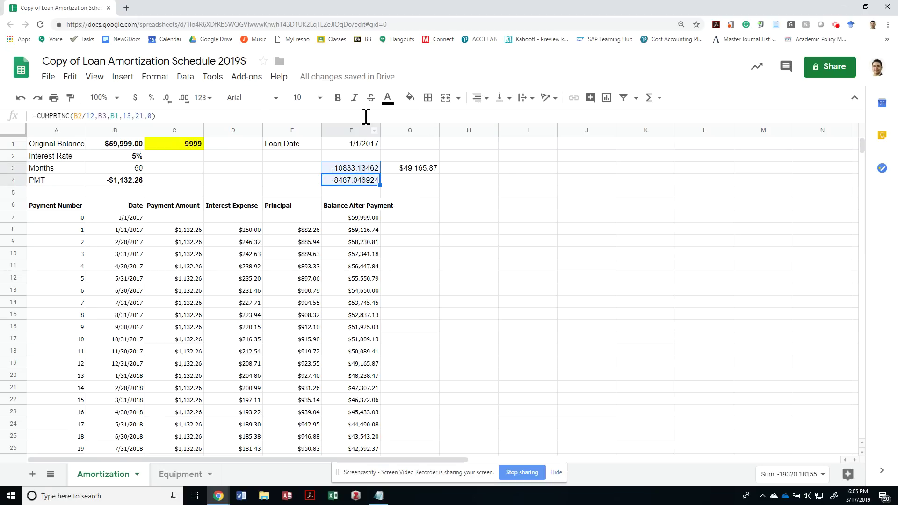
left_click(135, 98)
scroll(357, 187, "down", 2)
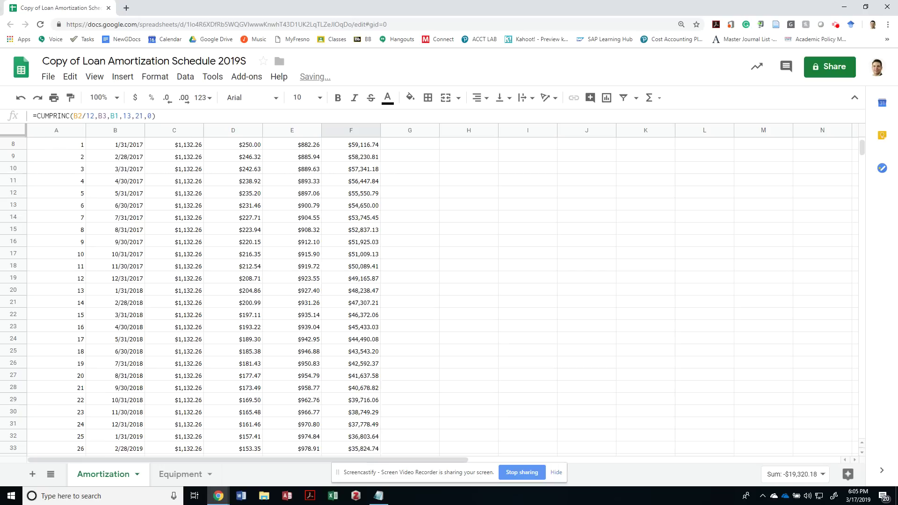
- Select the January–September 2018 principal amounts in column E to verify F4's total
left_click(56, 363)
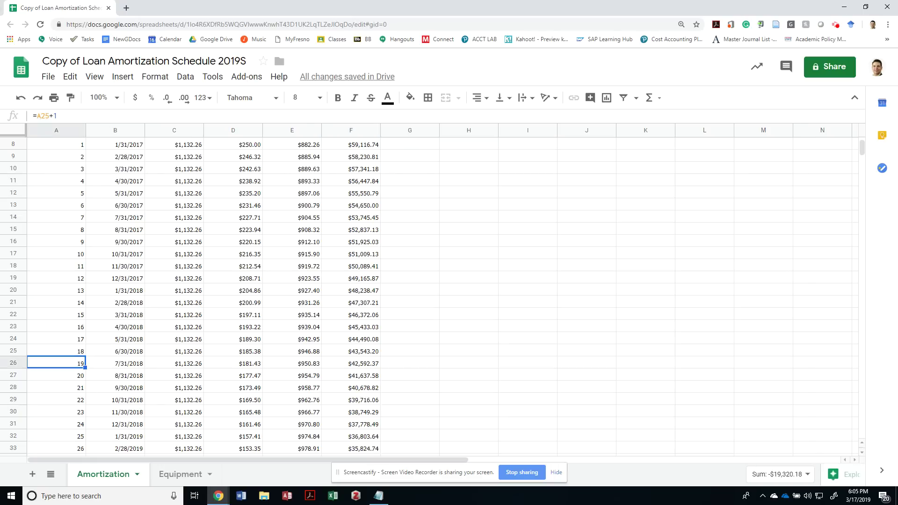
left_click(291, 290)
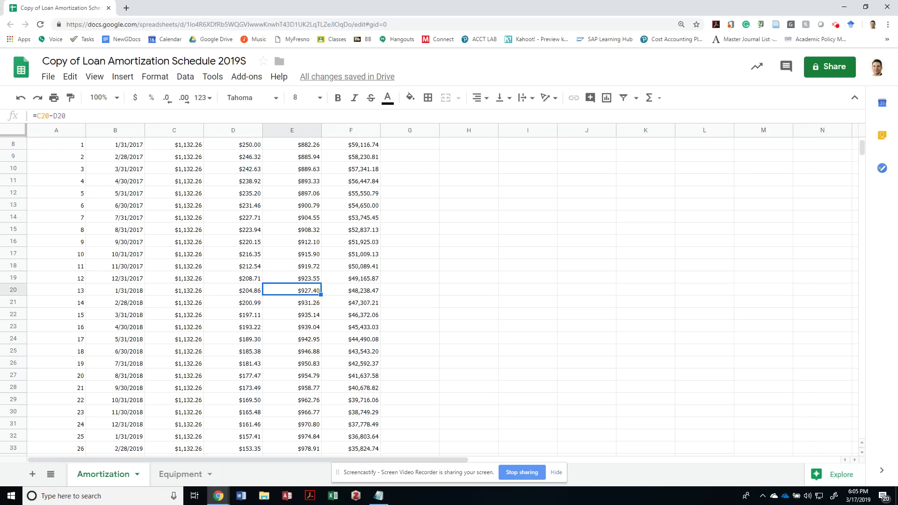
key("shift+Down")
key("shift+Down")
key("shift+Down")
key("shift+Down")
key("shift+Down")
key("shift+Down")
key("shift+Down")
key("shift+Down")
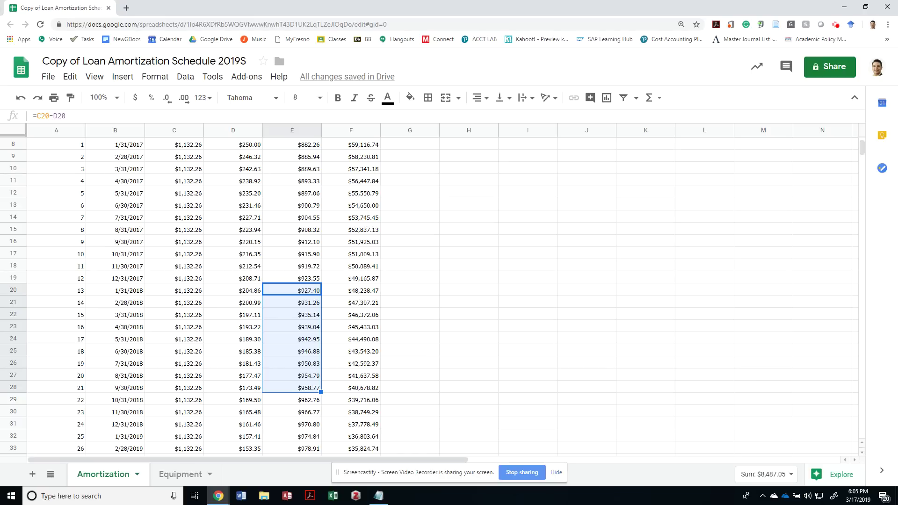
scroll(366, 185, "up", 5)
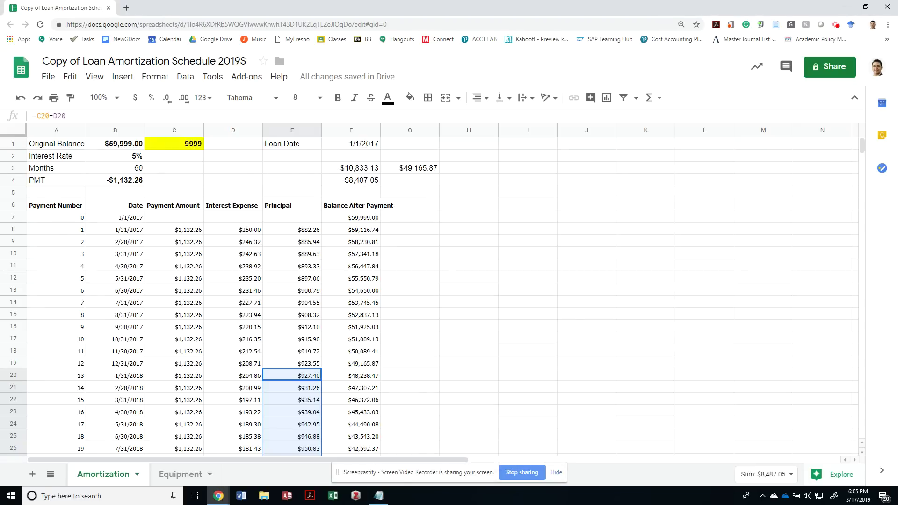
scroll(440, 290, "down", 2)
scroll(410, 246, "up", 3)
- Enter the label 'Jan - Sep' in E4 and review the earlier principal formula
left_click(287, 180)
type("Jan - Sep")
key("Tab")
key("Tab")
key("Tab")
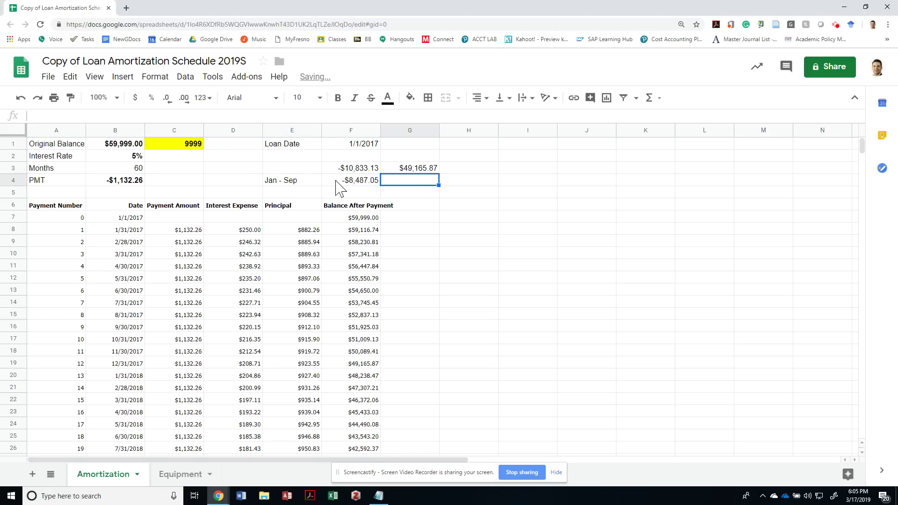
key("Left")
key("Left")
key("Left")
key("Right")
key("Up")
key("Right")
key("Right")
key("Down")
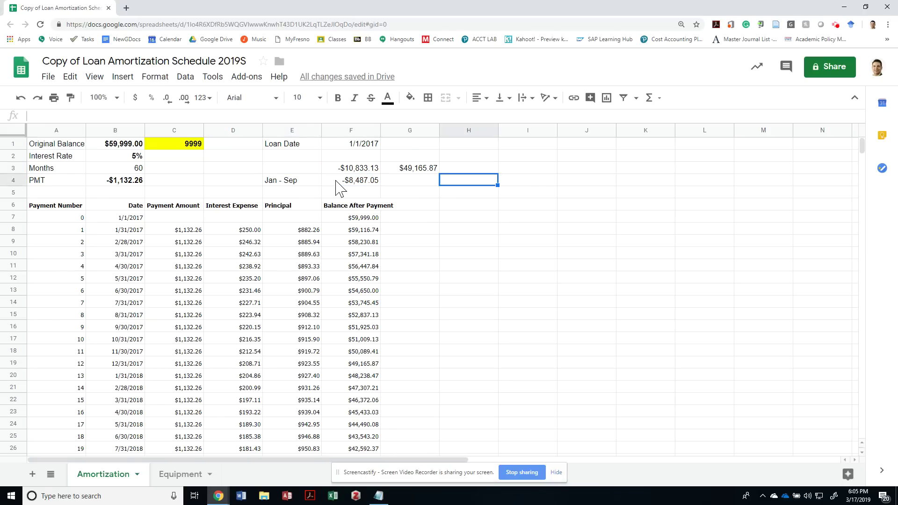
- Move the earlier principal and balance results from F3:G3 to I1:J1
key("Left")
key("Left")
key("Up")
key("shift+Right")
key("ctrl+c")
key("Up")
key("Up")
key("Right")
key("Right")
key("Right")
key("ctrl+v")
key("Left")
key("Down")
key("Down")
key("Down")
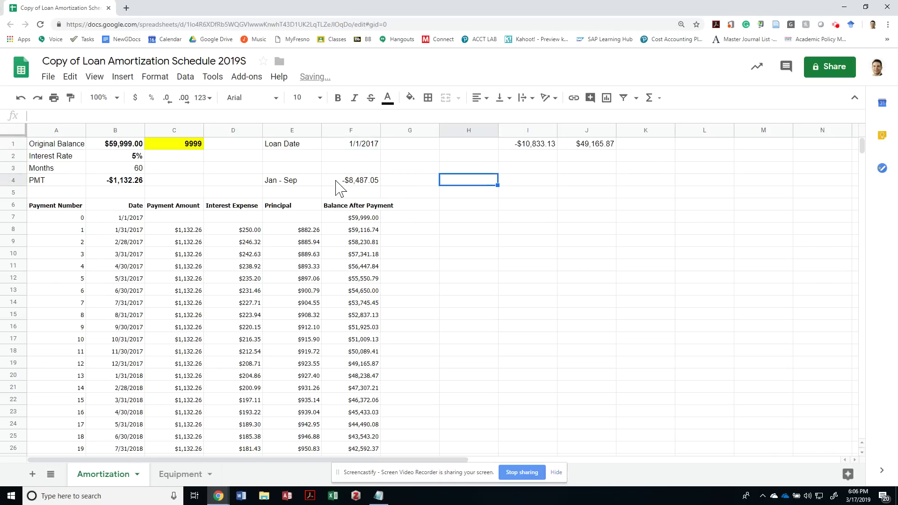
key("Left")
key("Left")
- Head F3 with 'Principal' and G3 with 'Interest'
key("Up")
type("Pri")
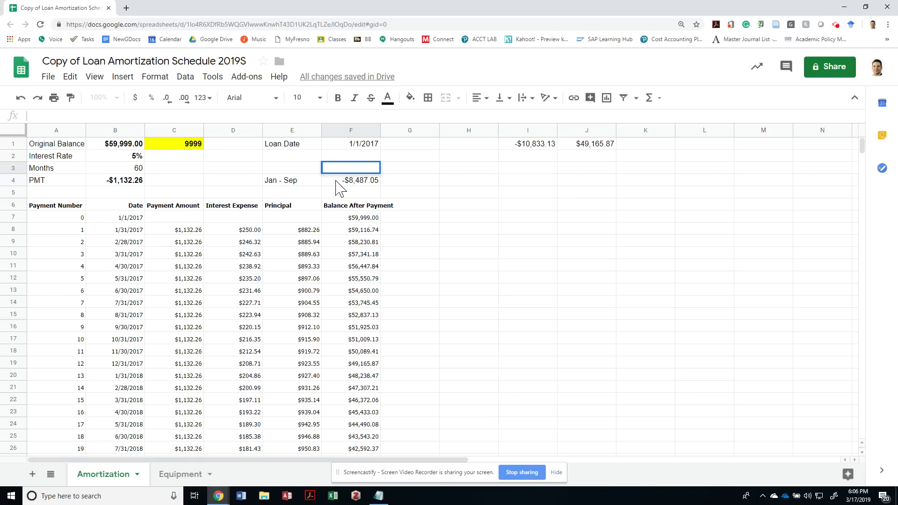
type("ncipal")
key("Tab")
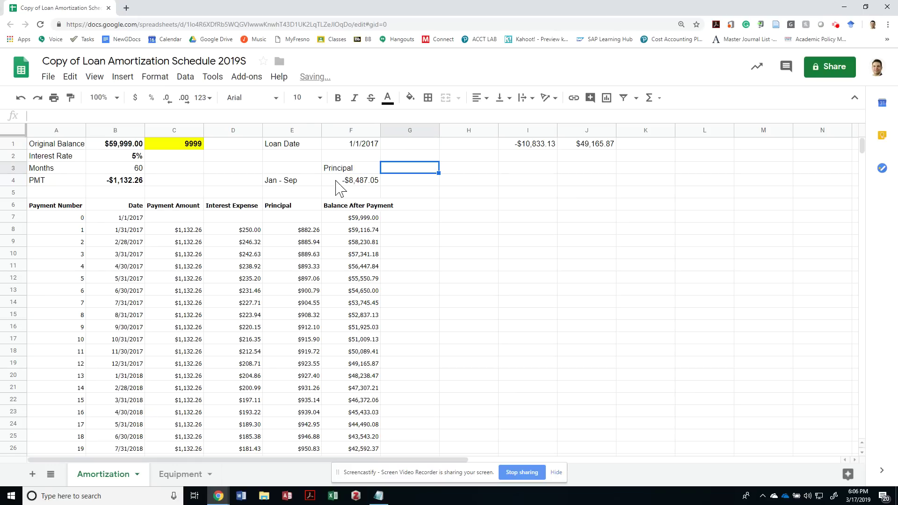
type("Interest")
left_click(338, 186)
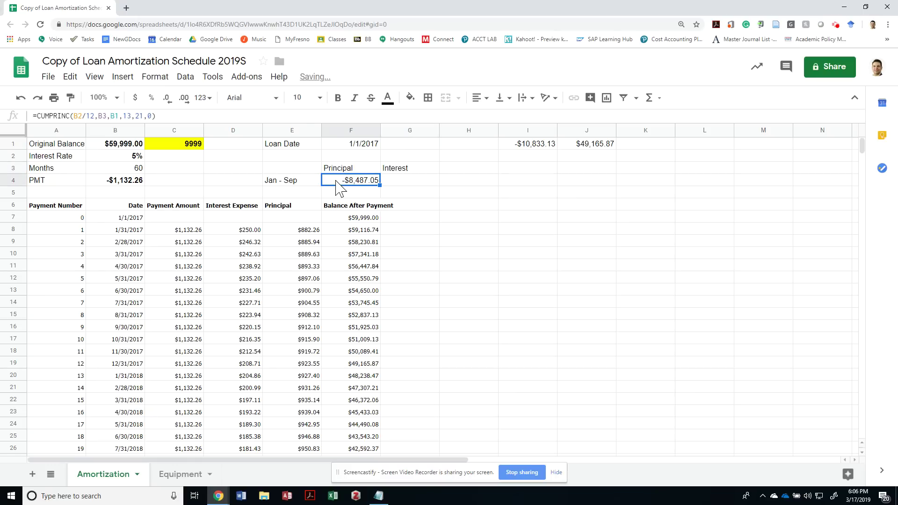
key("Tab")
- Start a CUMIPMT formula in G4 after a brief look at the QuickBooks chart of accounts
type("=")
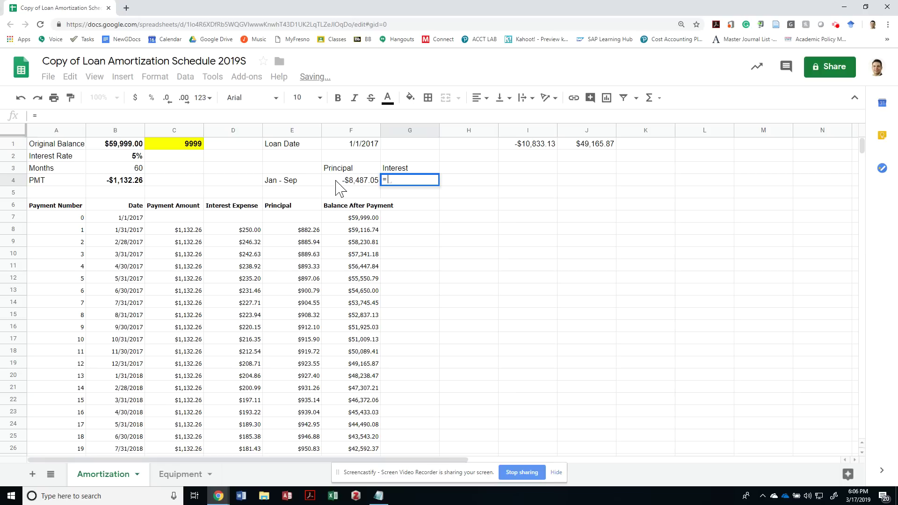
key("alt+Tab")
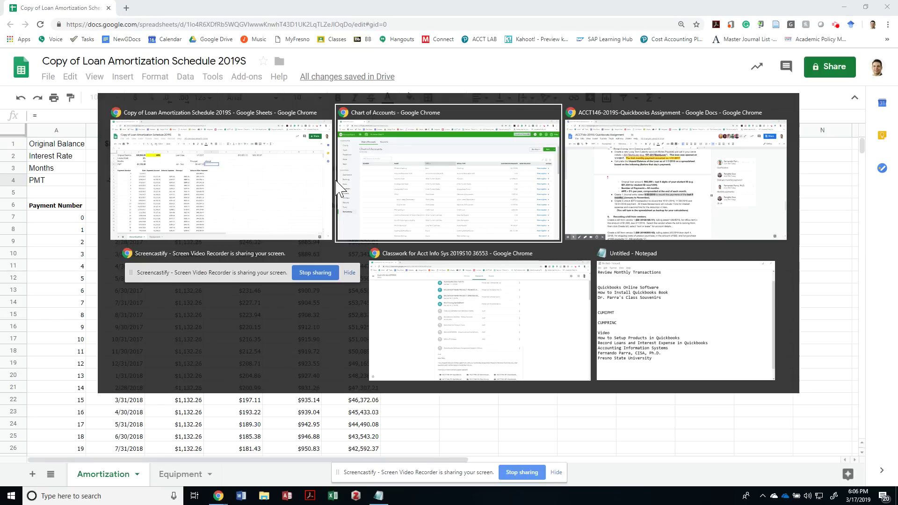
left_click(339, 189)
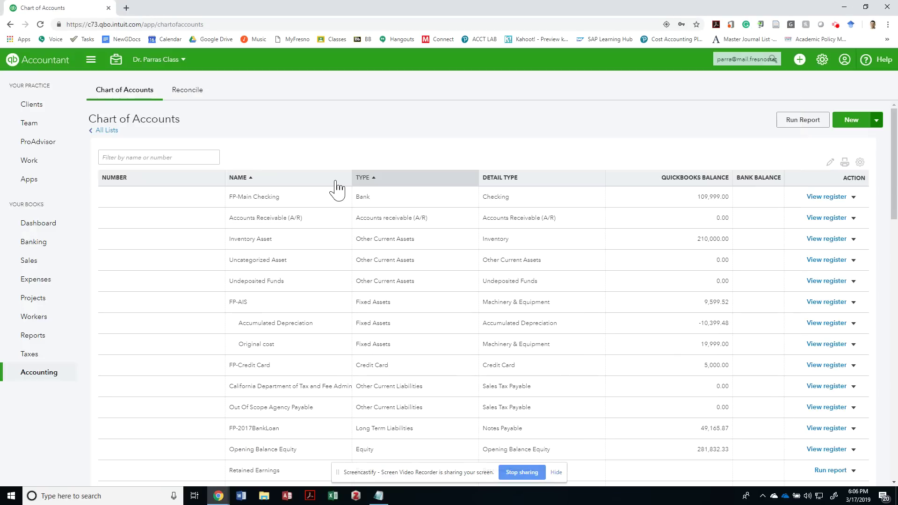
key("alt+Tab")
type("cum")
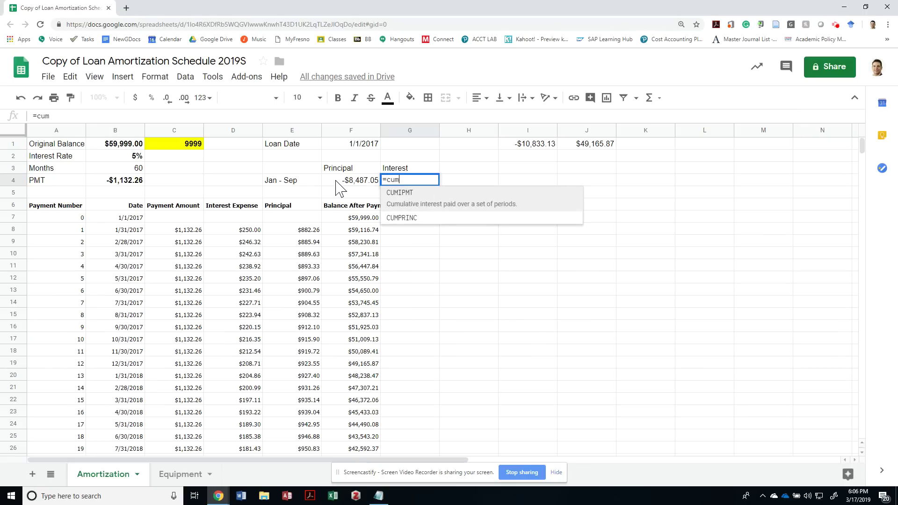
left_click(423, 206)
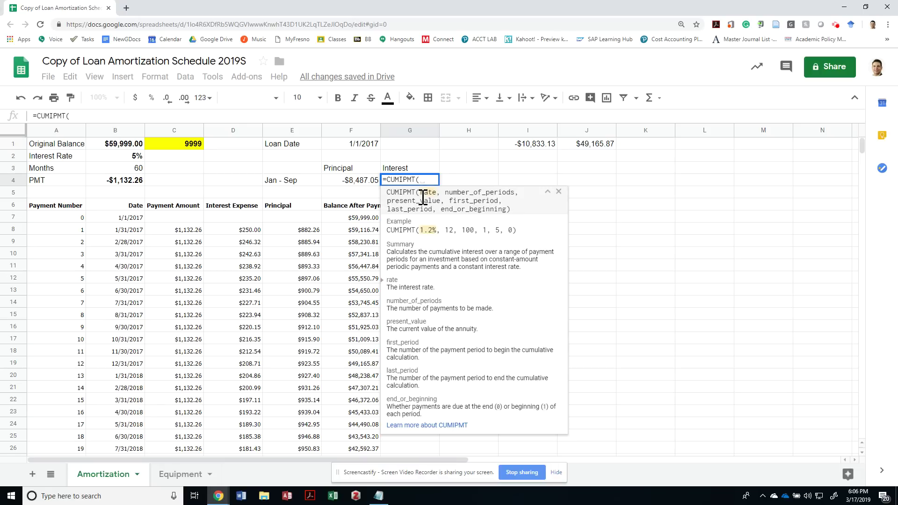
- Complete =CUMIPMT(B2/12,B3,B1,13,21,0) in G4, returning -1703.249403
left_click(126, 160)
type(",")
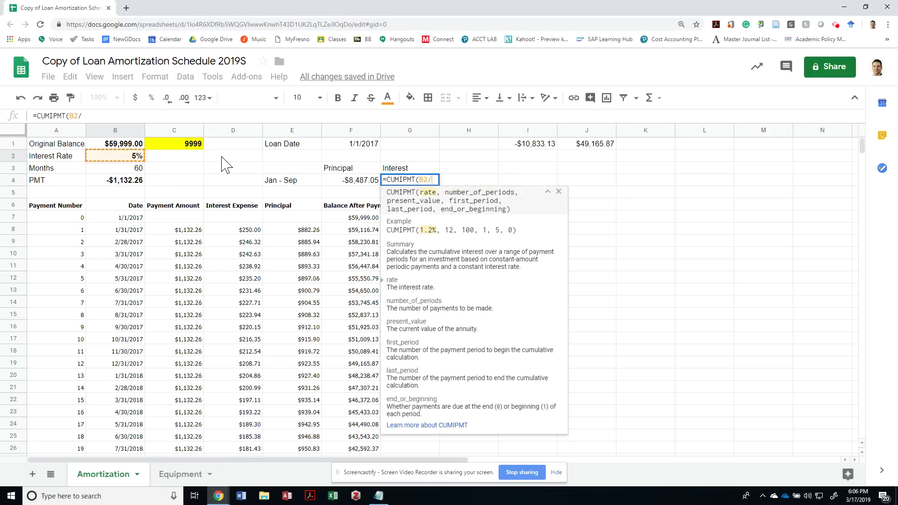
key("BackSpace")
type("/12,")
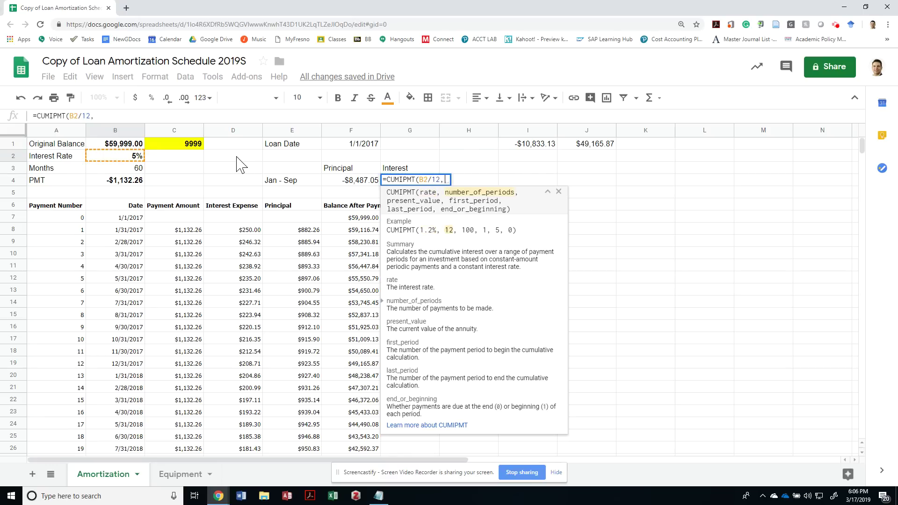
left_click(140, 171)
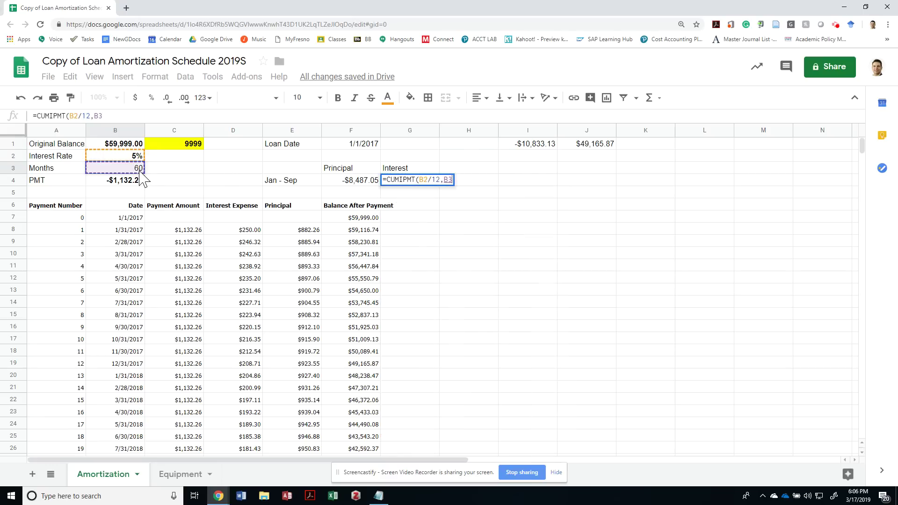
type(",")
left_click(127, 147)
type(",")
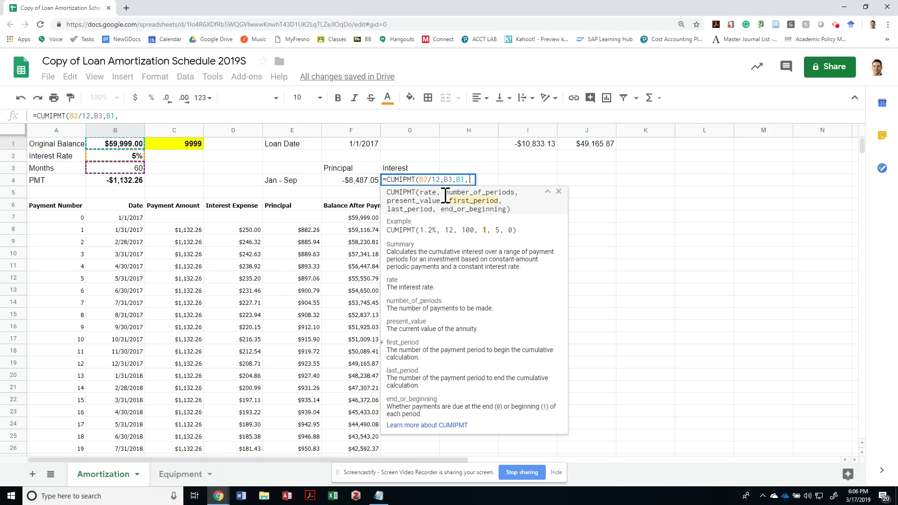
type("13,21,0")
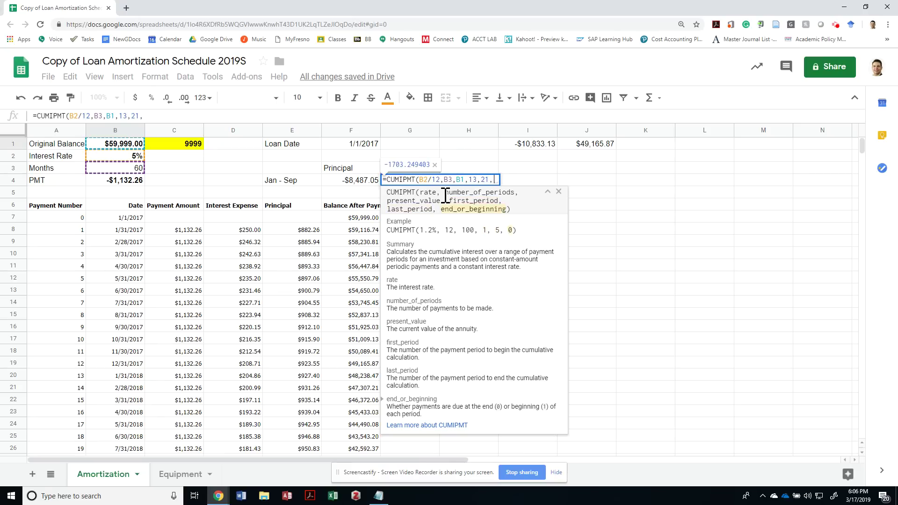
type(")")
key("Return")
key("Up")
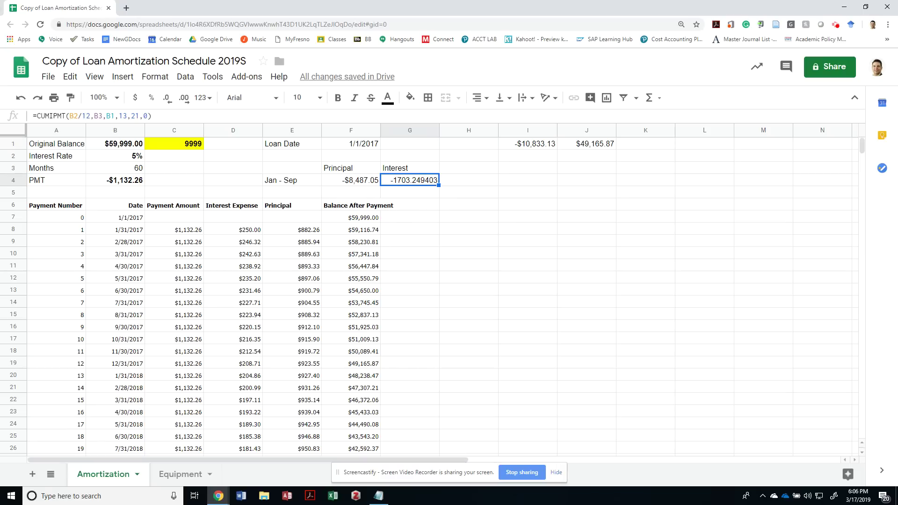
- Check that the interest for payments 13 through 21 sums to $1,703.25
left_click(233, 376)
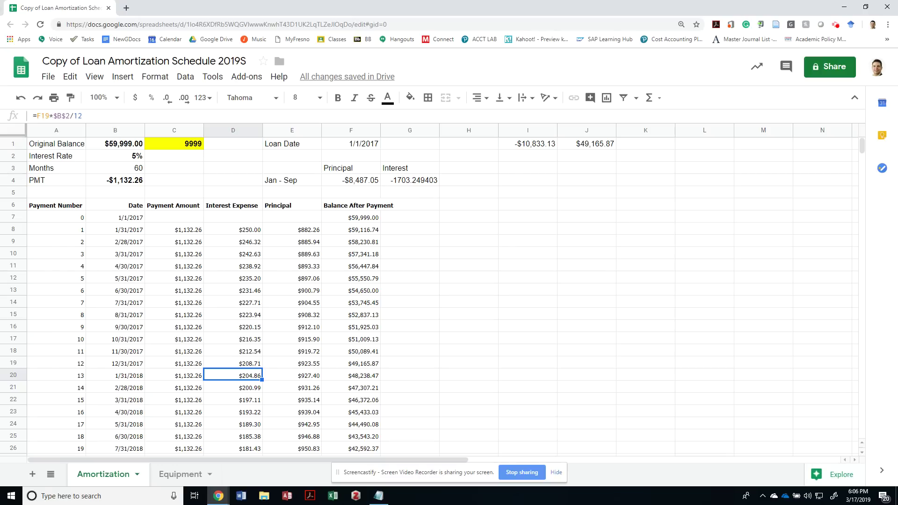
key("shift+Down")
key("shift+Down")
key("shift+Down")
key("shift+Down")
key("shift+Down")
key("shift+Down")
key("shift+Down")
key("shift+Down")
key("shift+Down")
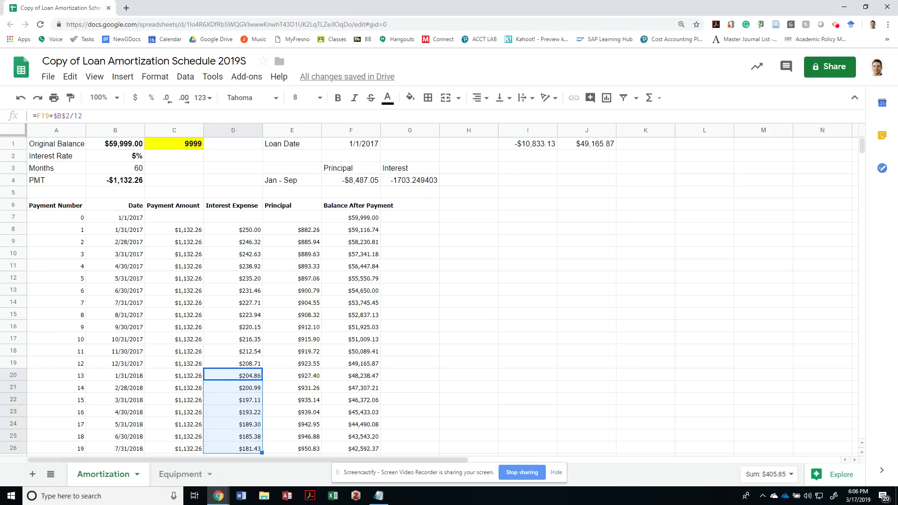
key("shift+Up")
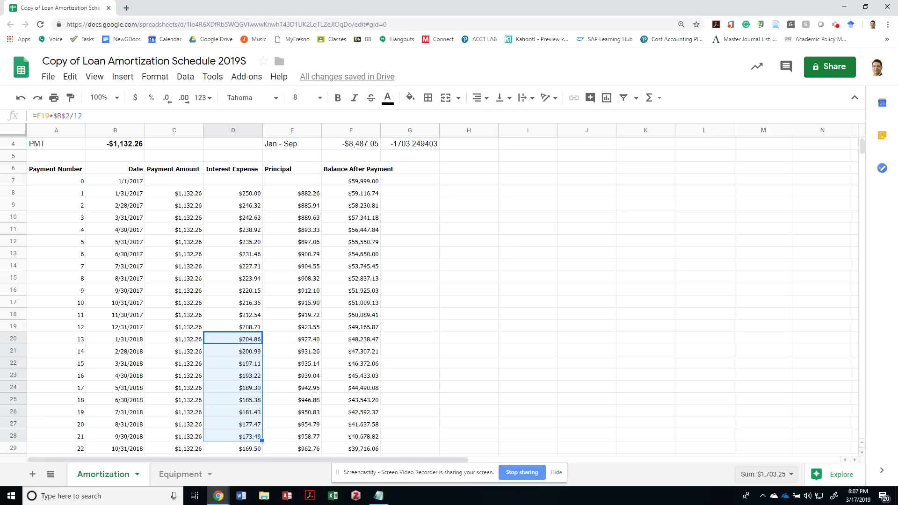
- Format the G4 interest result as currency, showing -$1,703.25
left_click(414, 145)
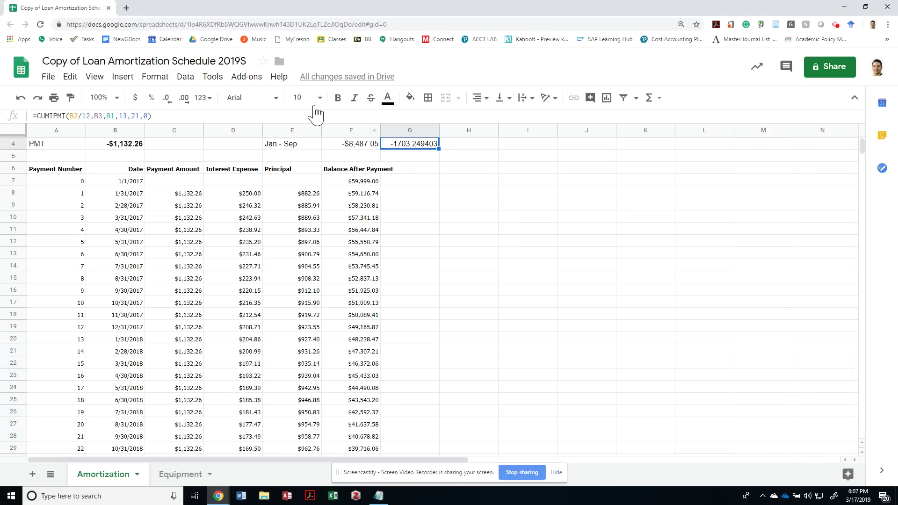
left_click(135, 97)
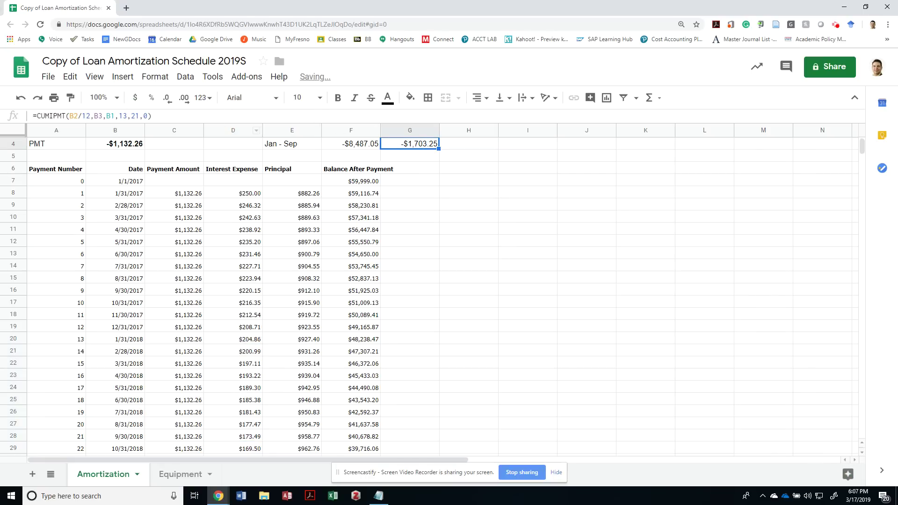
scroll(295, 273, "up", 1)
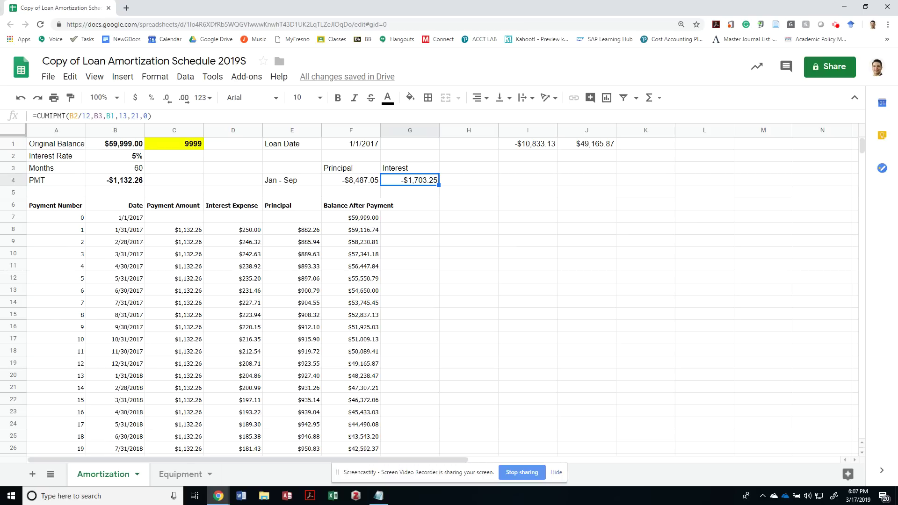
- Total principal and interest in H4 with +G4+F4 (-$10,190.30), then switch to the assignment
left_click(469, 180)
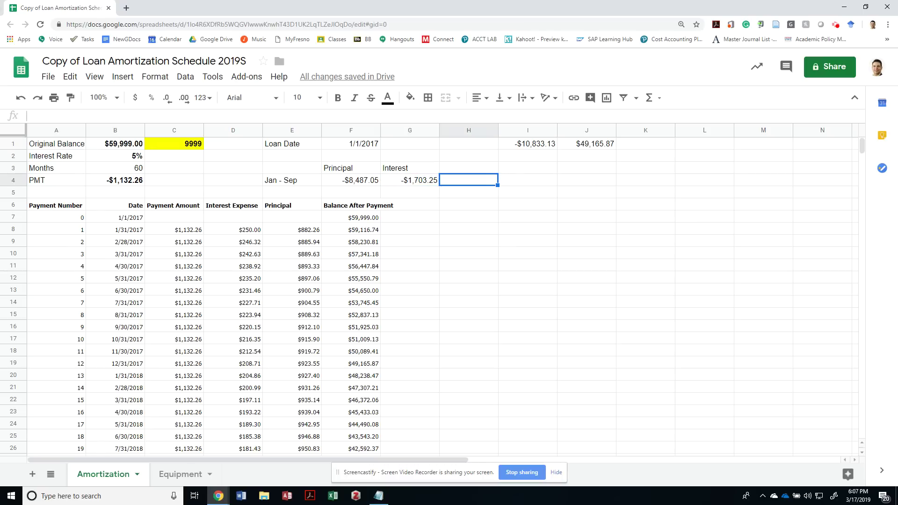
type("+G4+F4")
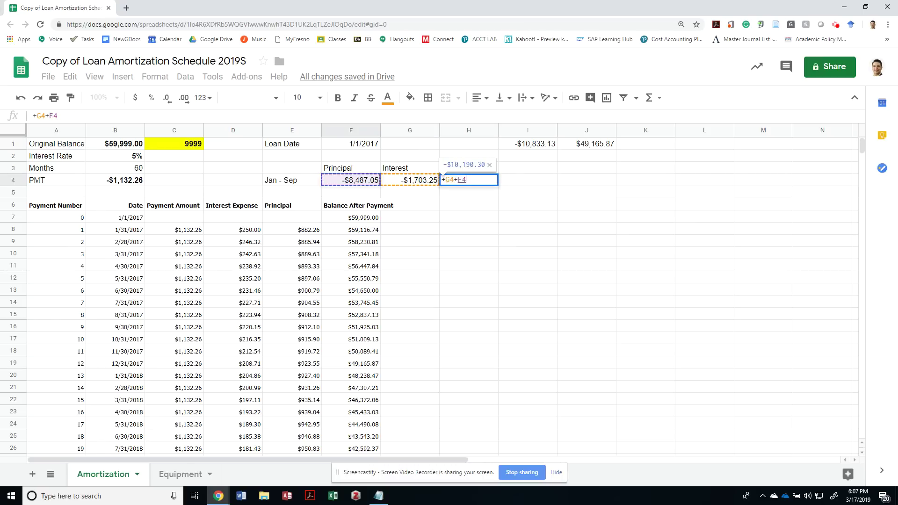
key("Return")
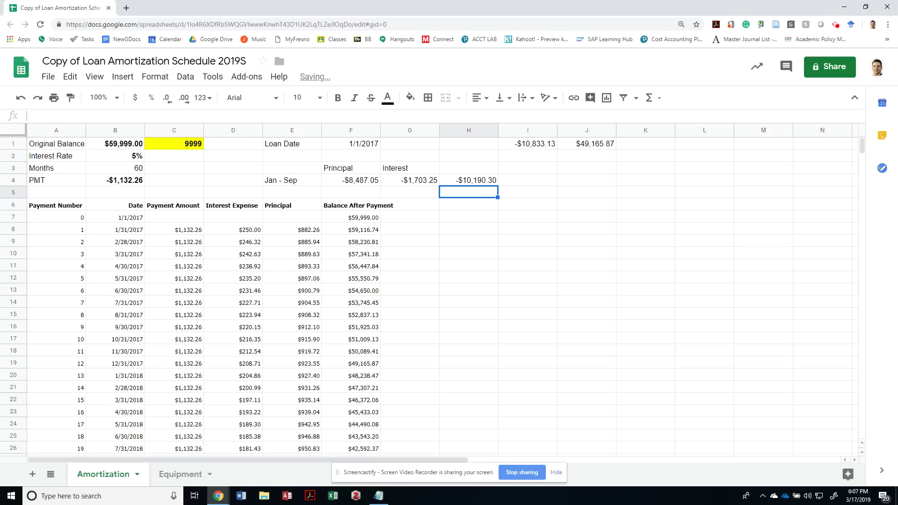
key("Up")
key("Left")
key("Left")
key("shift+Right")
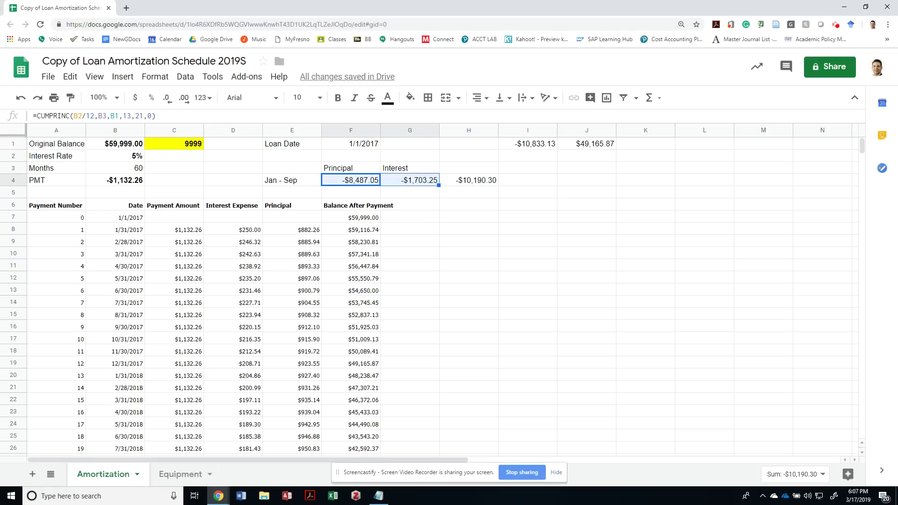
key("Right")
key("Right")
key("alt+Tab")
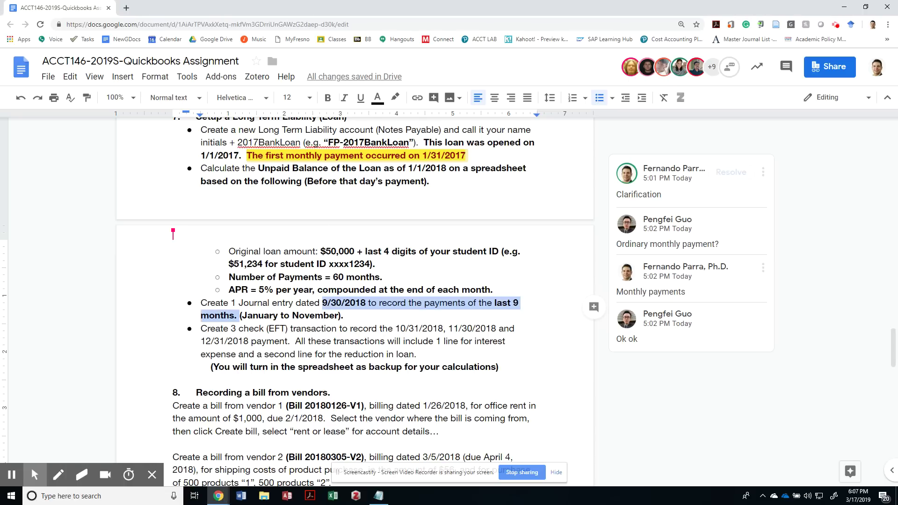
- Select the 9/30/2018 journal entry date in the assignment, then switch to QuickBooks
left_click(343, 315)
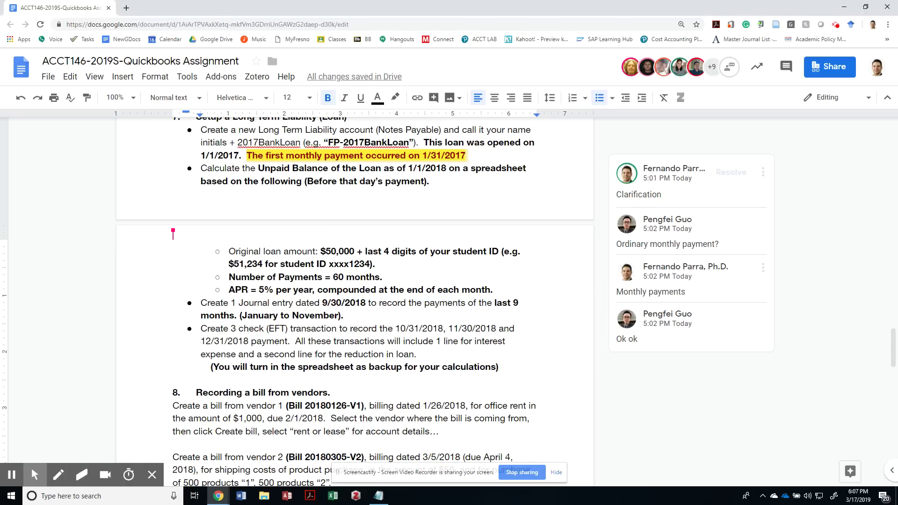
left_click_drag(366, 303, 323, 303)
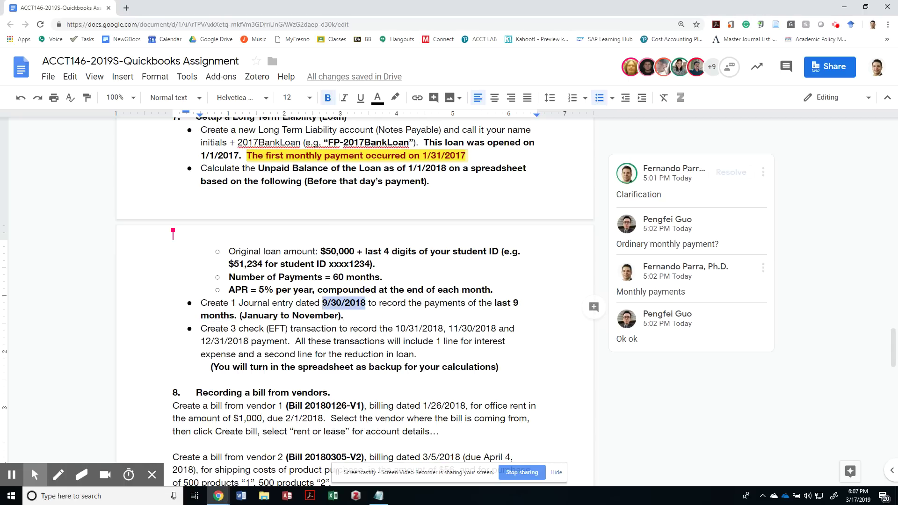
key("Right")
key("ctrl+Left")
key("ctrl+Left")
key("ctrl+Left")
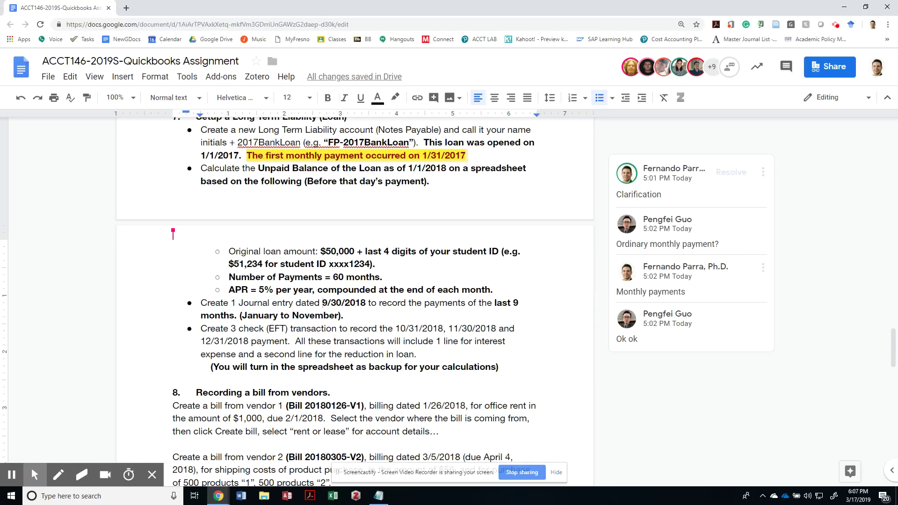
key("ctrl+shift+Right")
key("ctrl+shift+Right")
key("ctrl+shift+Right")
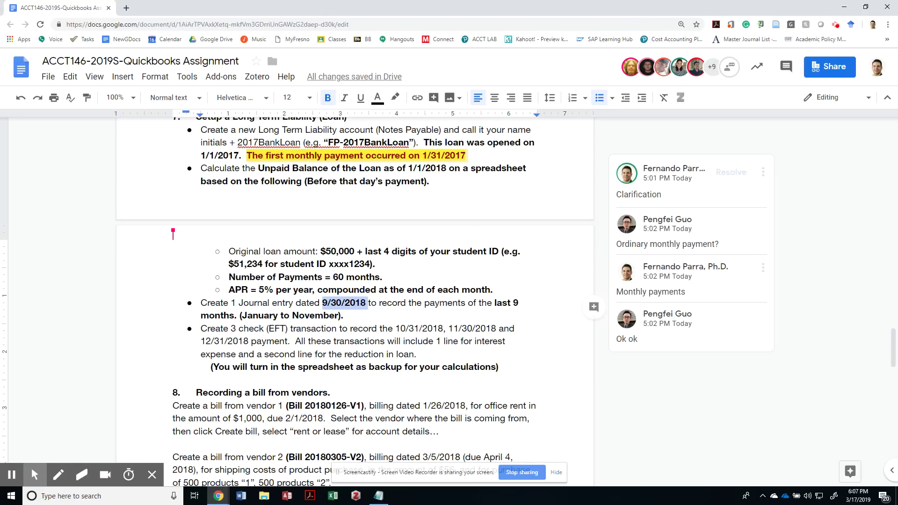
key("alt+Tab")
key("alt+Tab")
key("alt+Tab")
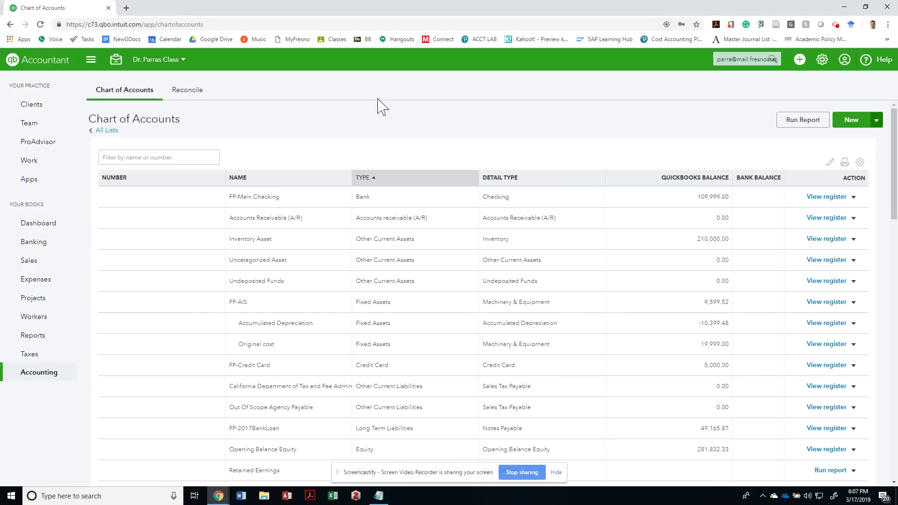
- Create a new journal entry with the memo 'Cumulative Payment of FP-Loan2017'
left_click(800, 59)
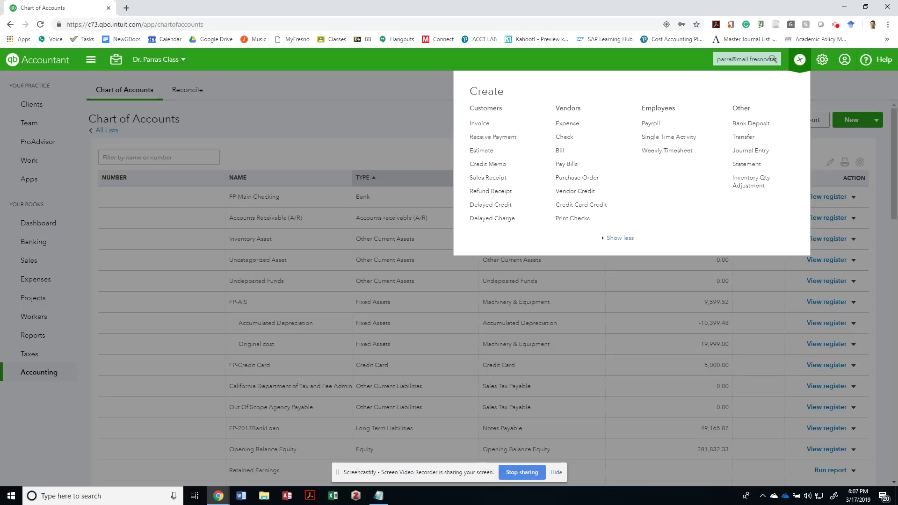
left_click(750, 150)
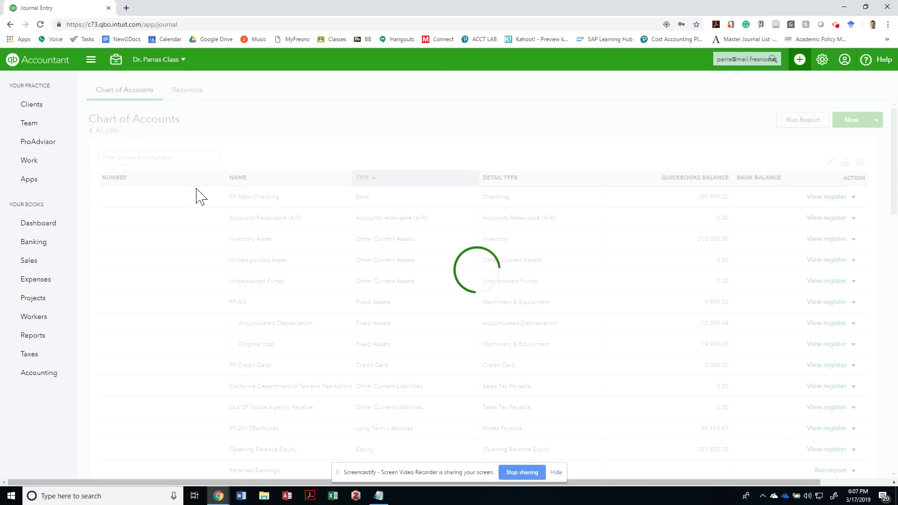
left_click(94, 389)
type("Acc")
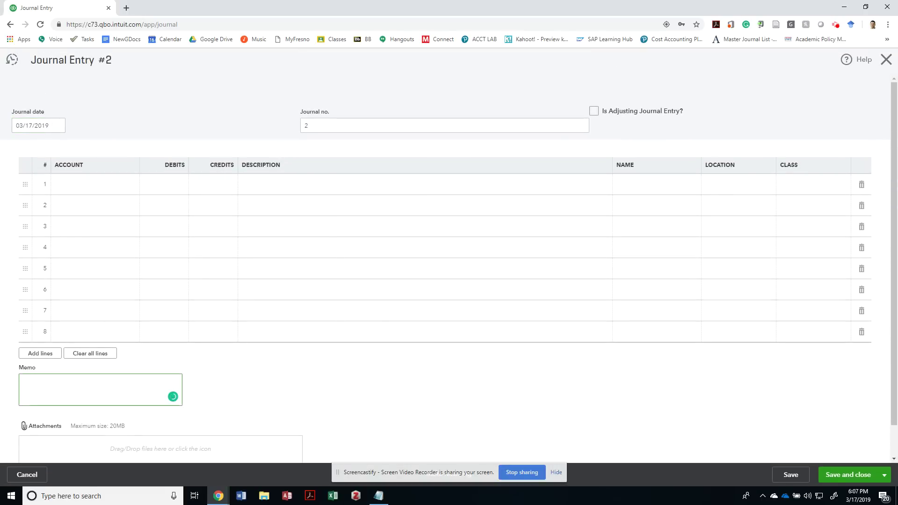
type("A")
type("Cumulative ")
type("Payment o")
type("f Loa")
key("BackSpace")
key("BackSpace")
key("BackSpace")
key("BackSpace")
type("FP-Loan2017")
- Set line 1's account to FP-2017BankLoan
left_click(111, 190)
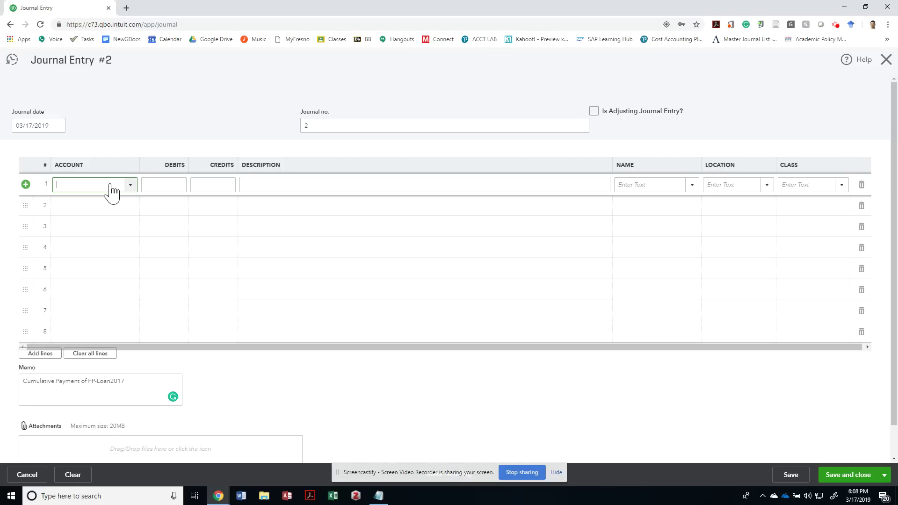
key("alt+Tab")
key("alt+Tab")
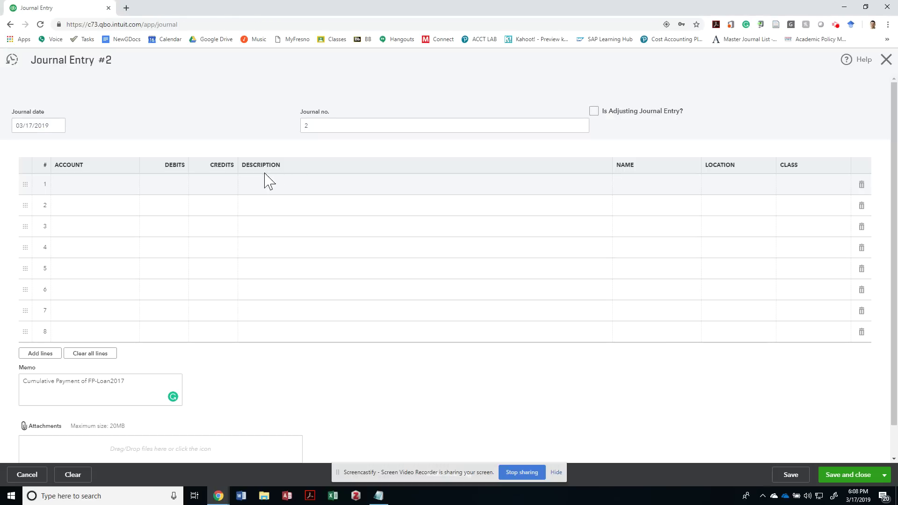
left_click(114, 189)
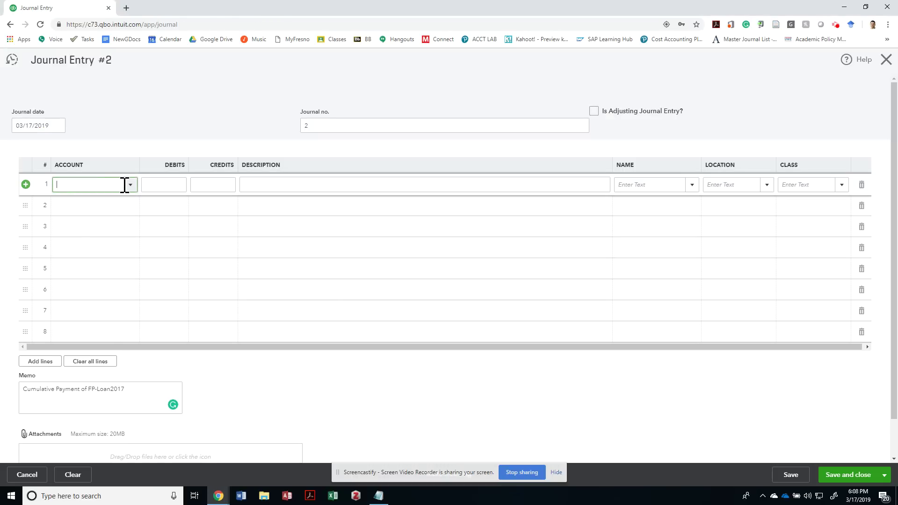
type("Loan")
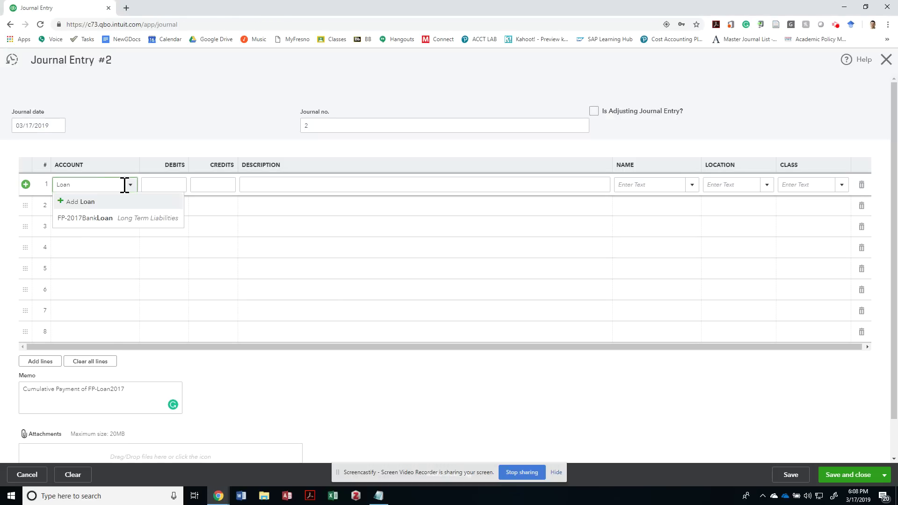
left_click(97, 219)
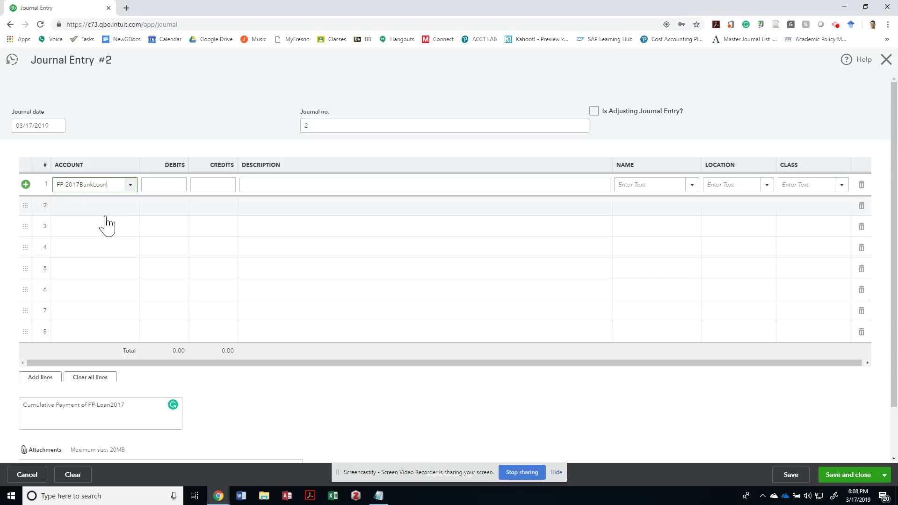
left_click(163, 186)
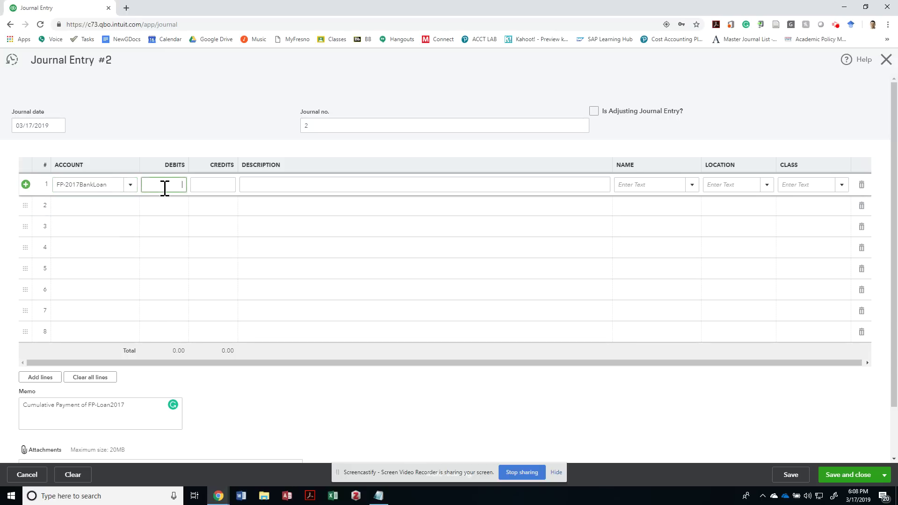
- Paste the 8,487.05 Jan–Sep principal from the schedule as line 1's debit
key("alt+Tab")
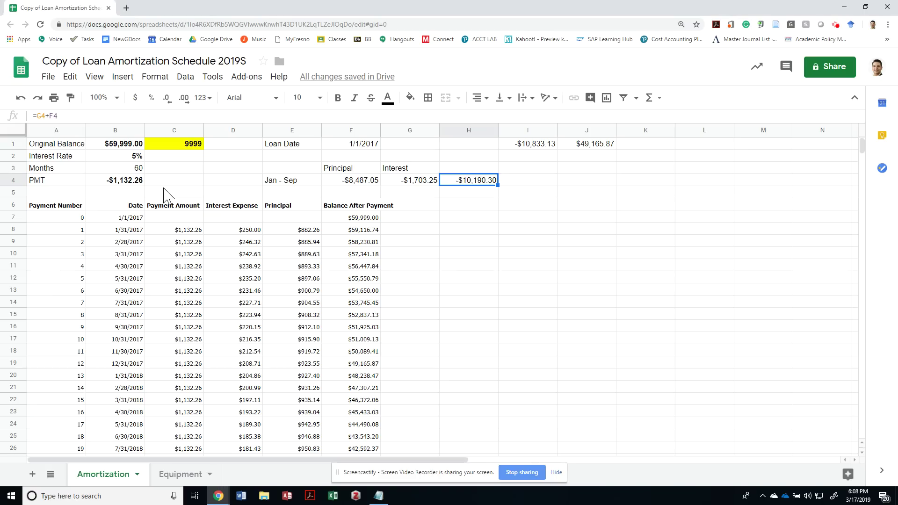
left_click(351, 130)
key("alt+Tab")
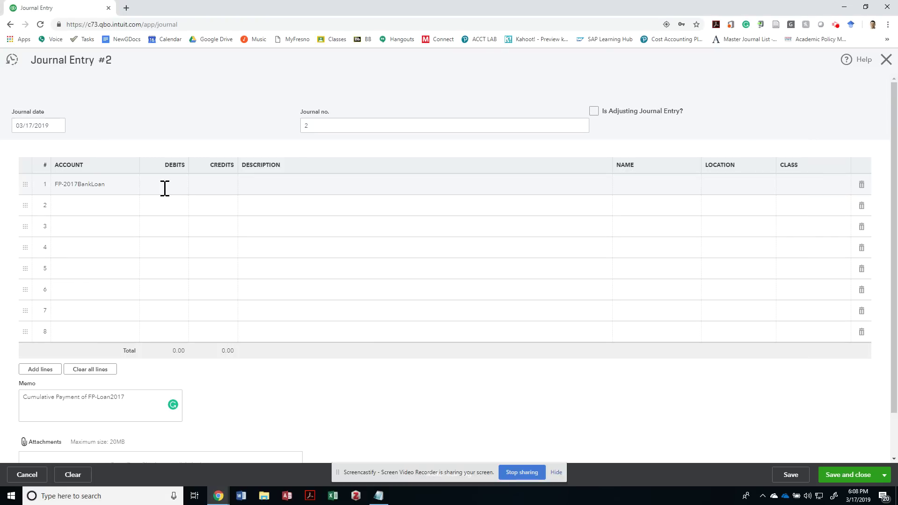
left_click(174, 191)
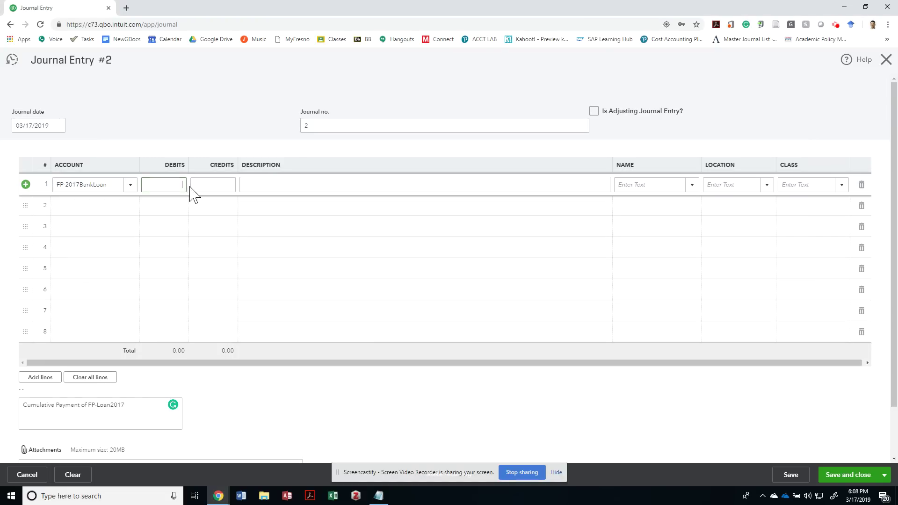
type("-$8,487.05")
left_click(295, 189)
left_click(175, 185)
key("alt+Tab")
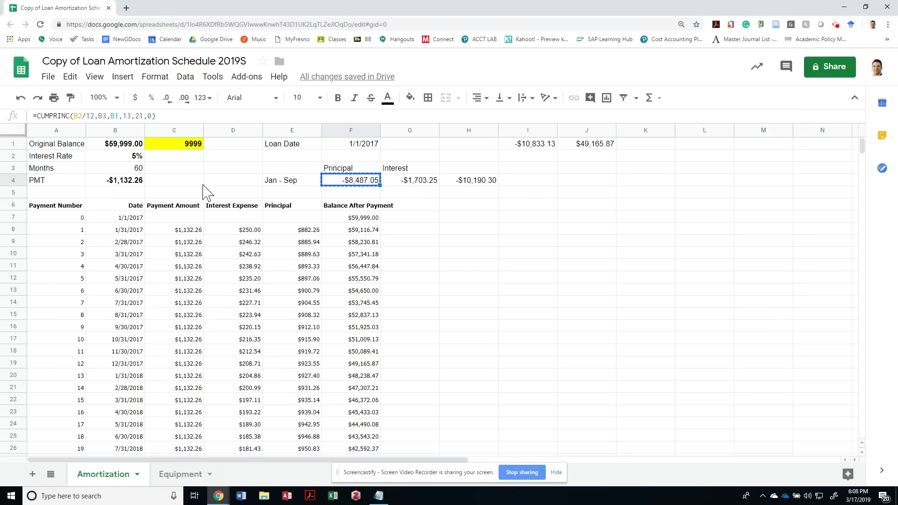
key("alt+Tab")
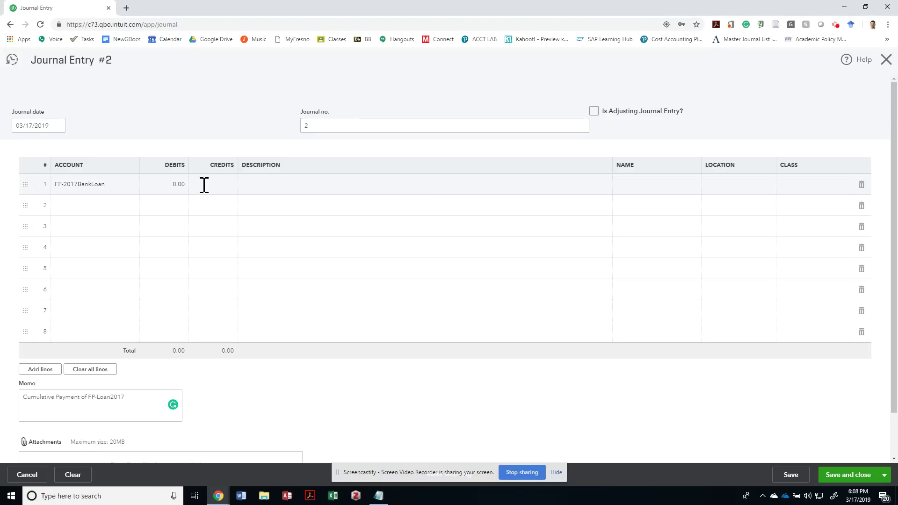
left_click(168, 189)
type("8,487.05")
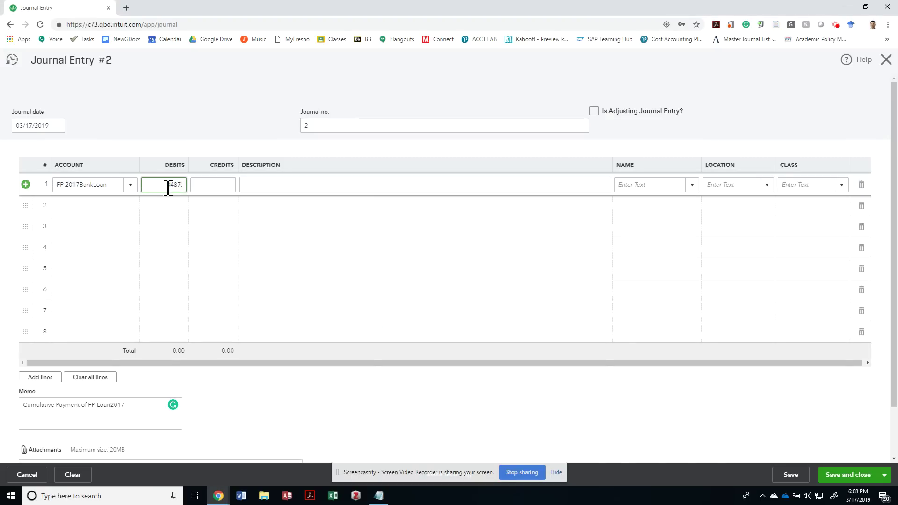
- Describe line 1 as 'To record the payment of principal from Jan - Sept 2018'
key("Tab")
key("Tab")
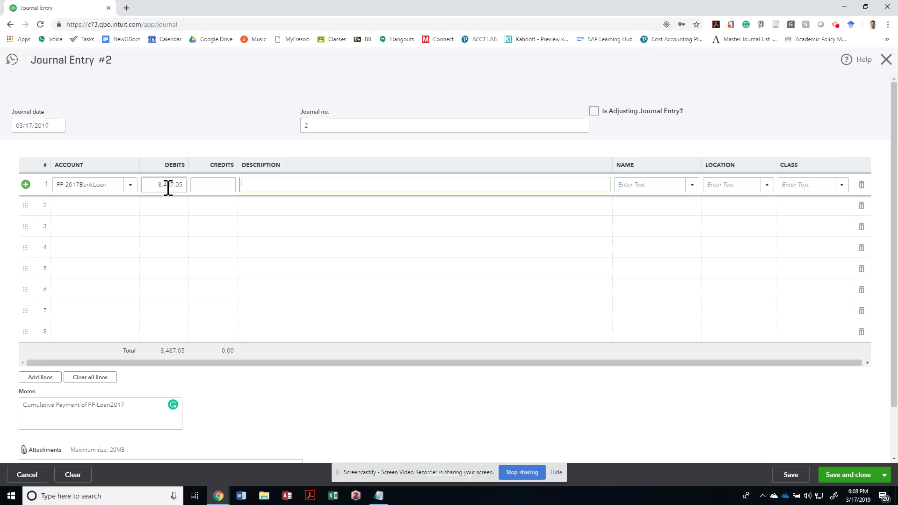
type("To refle")
type("ord the payment")
type(" of principa")
type("l from Jan - Sept 2018")
key("Tab")
key("Tab")
key("Tab")
key("Tab")
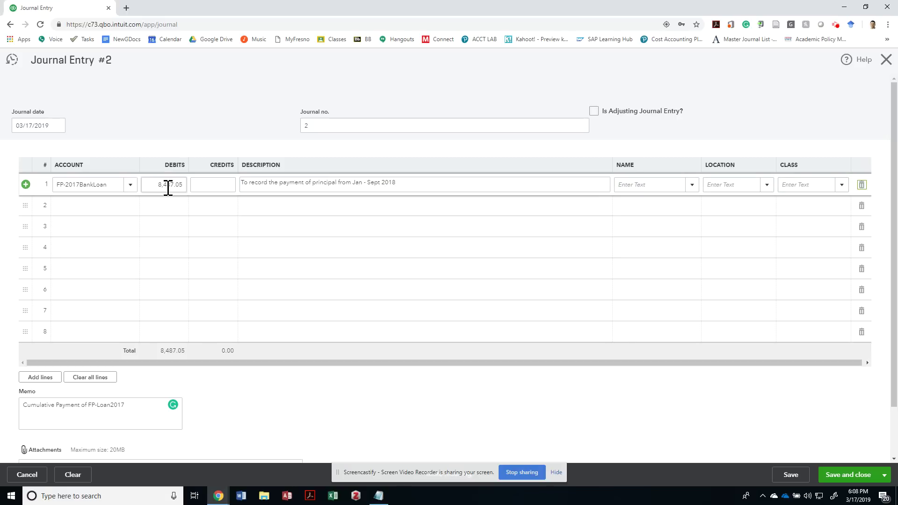
- Debit line 2 with the 1,703.25 Jan–Sep interest from the spreadsheet
left_click(89, 207)
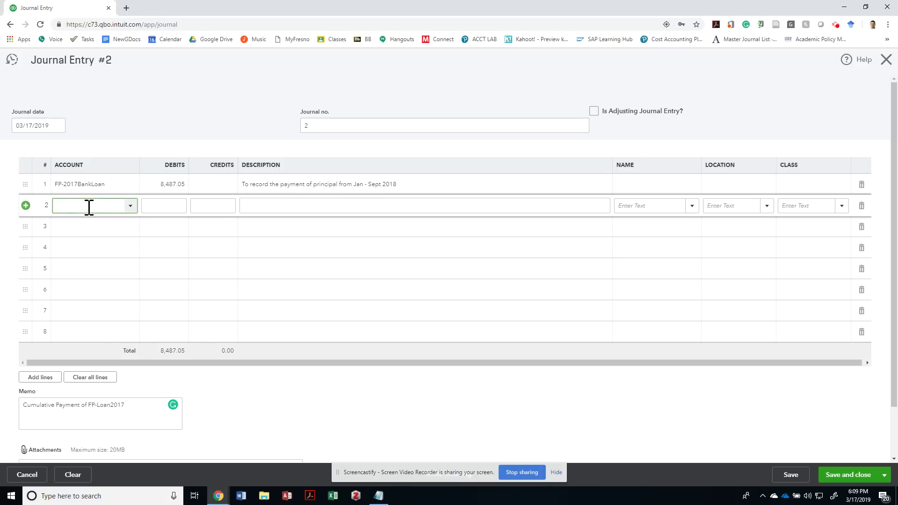
key("alt+Tab")
left_click(409, 181)
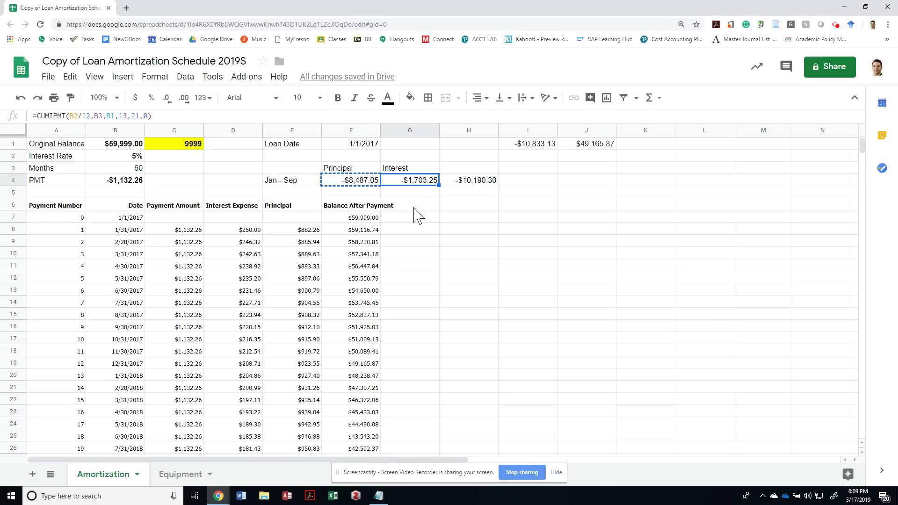
key("alt+Tab")
left_click(159, 206)
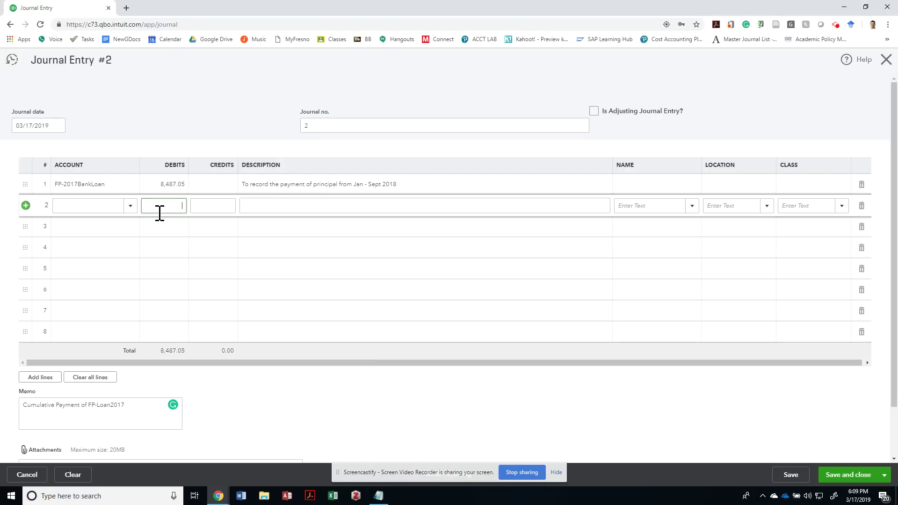
type("1,703")
key("alt+Tab")
key("alt+Tab")
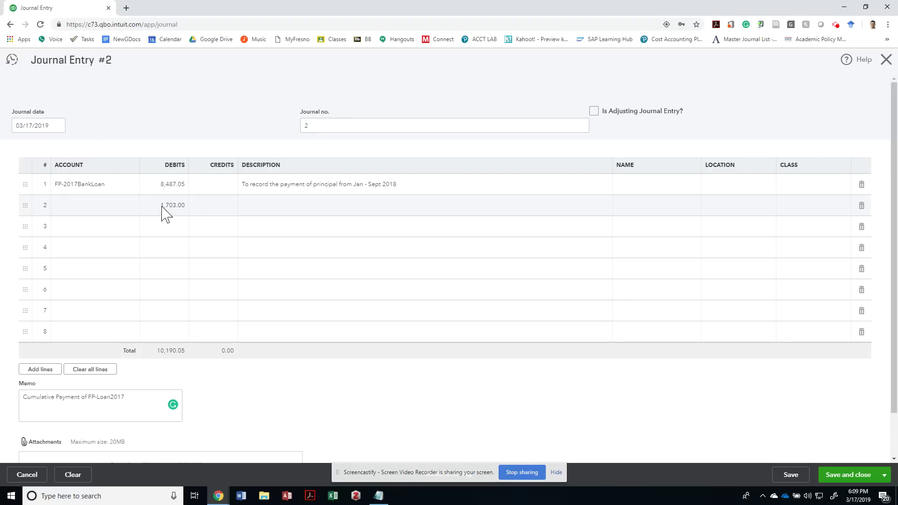
left_click(176, 205)
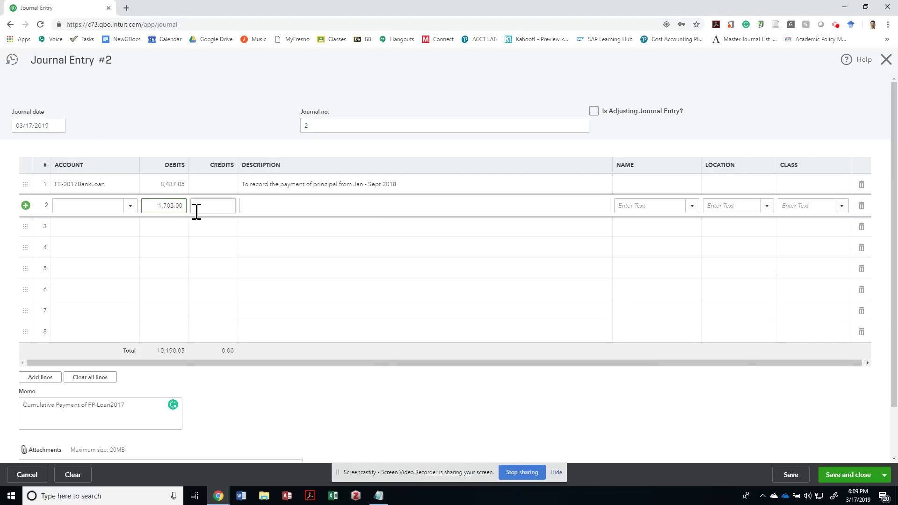
key("BackSpace")
key("BackSpace")
type("25")
key("shift+Tab")
- Type 'Interest Expense' as line 2's account name
type("Inte")
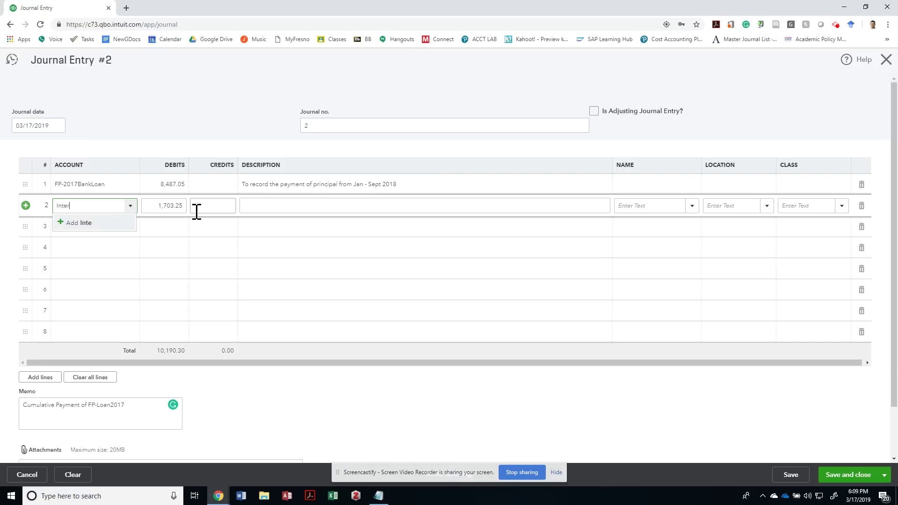
type("rest")
key("ctrl+a")
key("BackSpace")
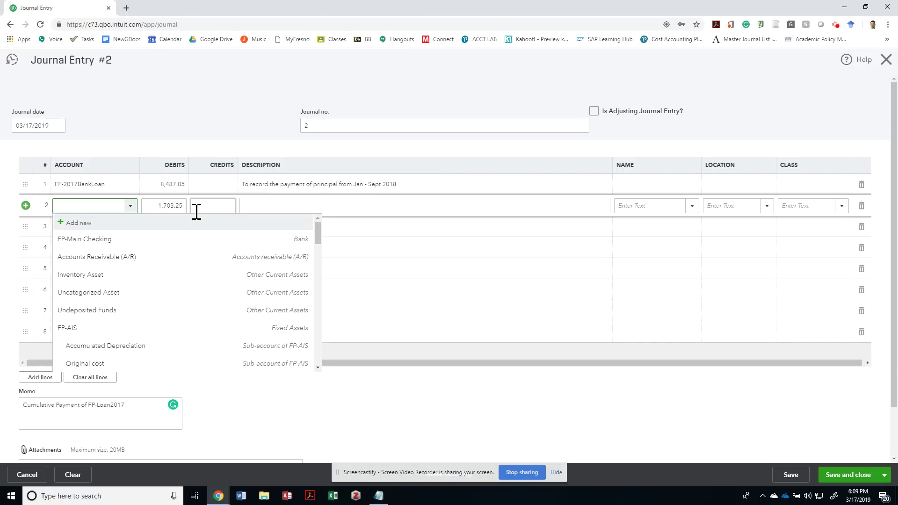
type("Interest Expense")
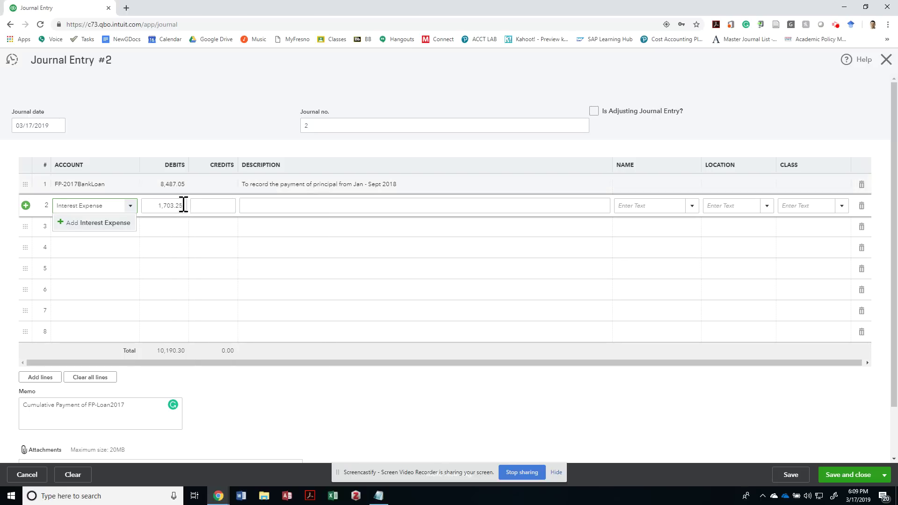
- Add the Interest Expense account with type Expenses and detail Interest Paid, and save it
left_click(118, 224)
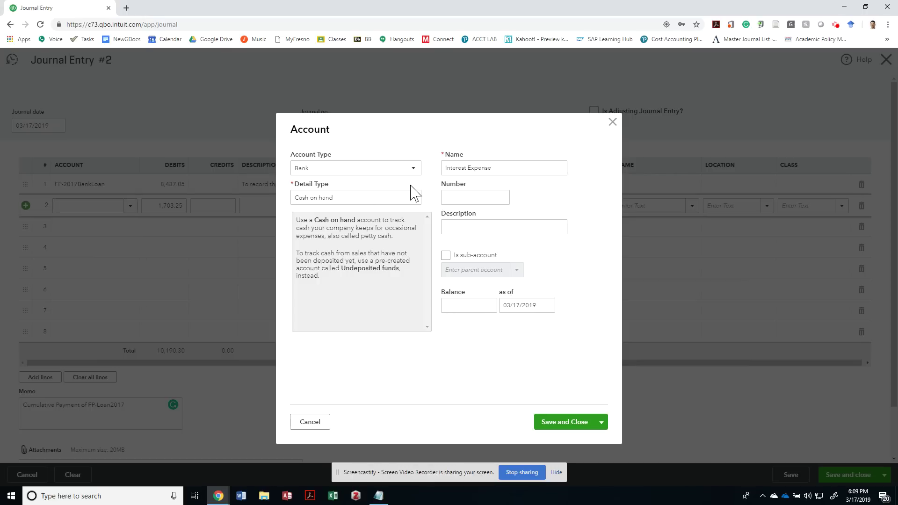
left_click(401, 169)
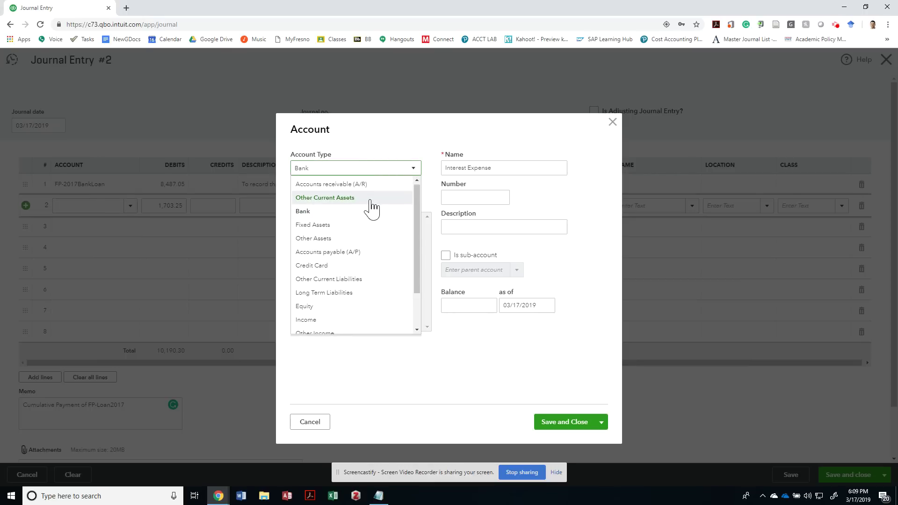
scroll(370, 299, "down", 1)
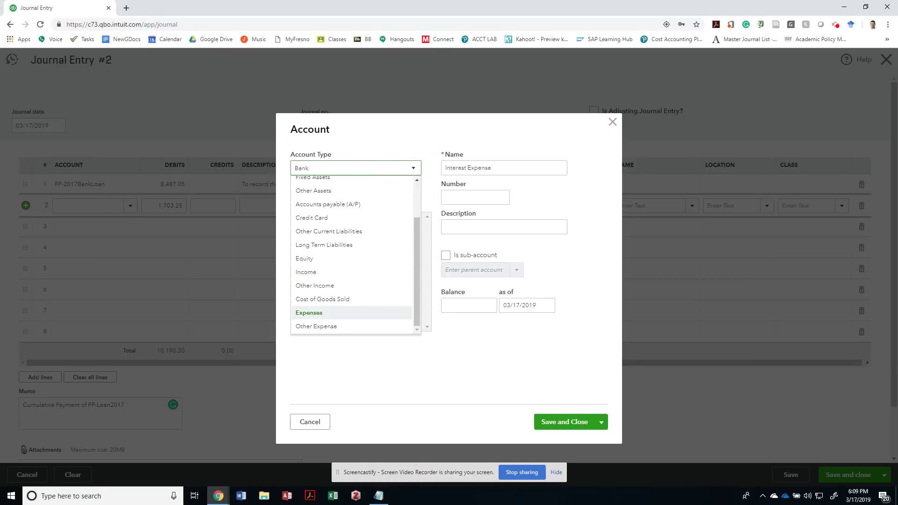
left_click(321, 313)
left_click(388, 201)
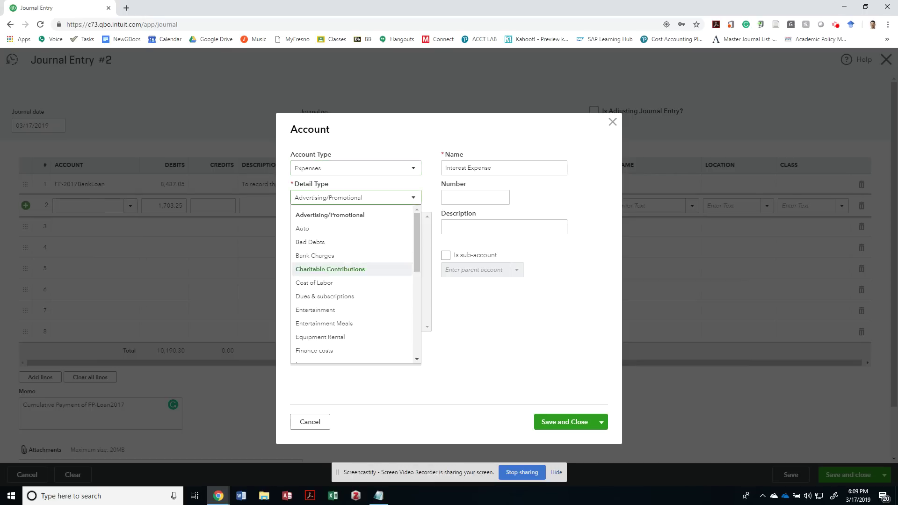
scroll(351, 280, "down", 2)
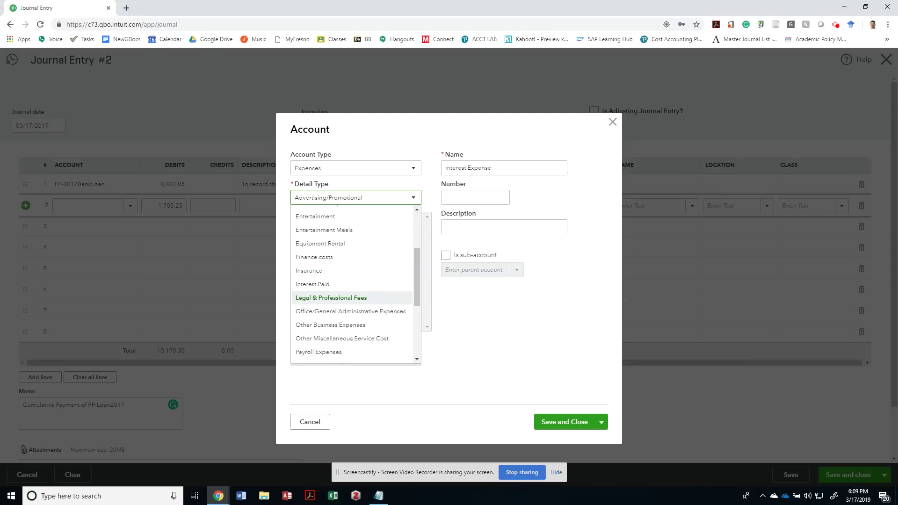
left_click(312, 284)
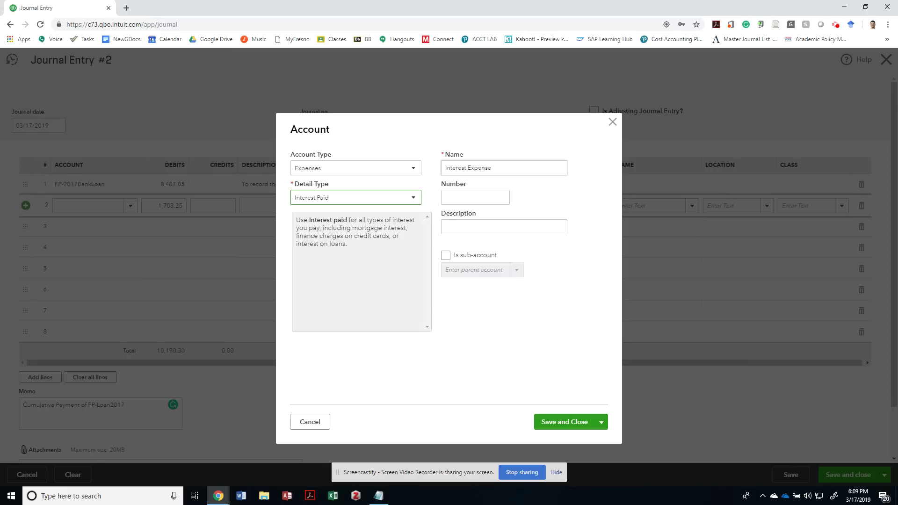
key("Tab")
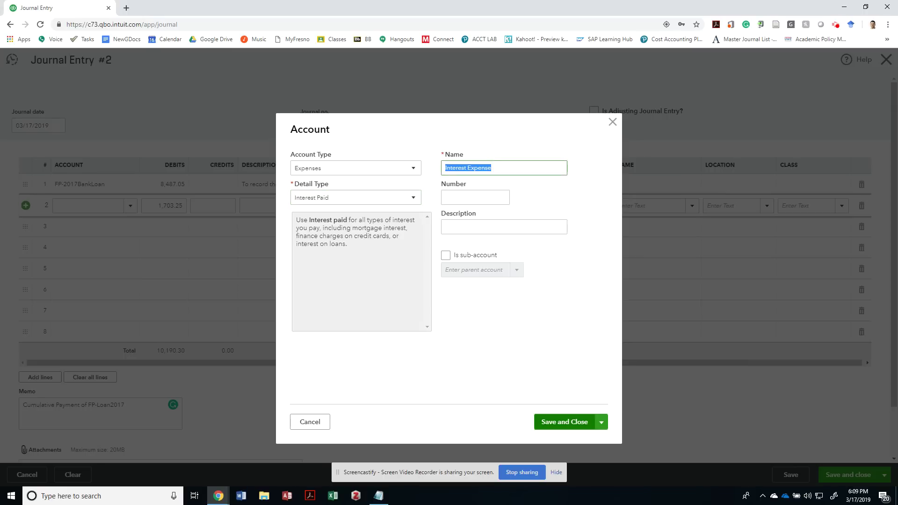
key("Return")
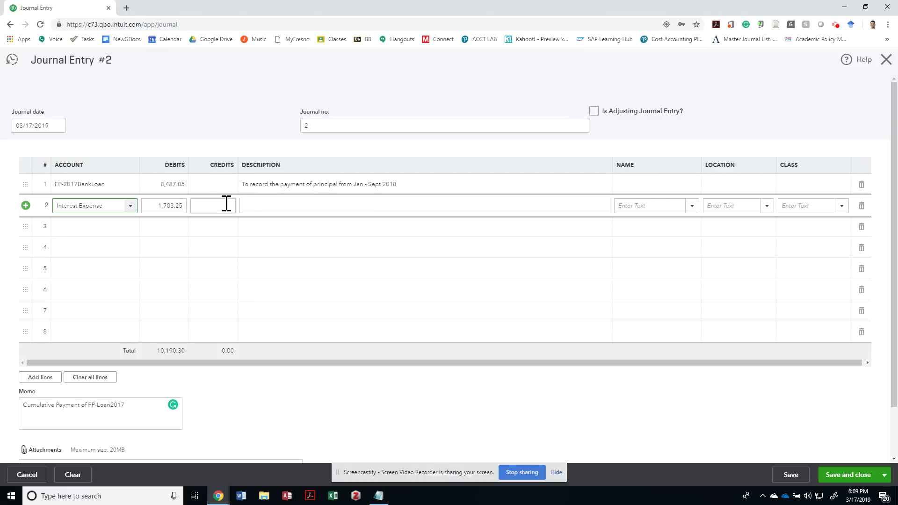
- Copy line 1's description into line 2's description
left_click(301, 210)
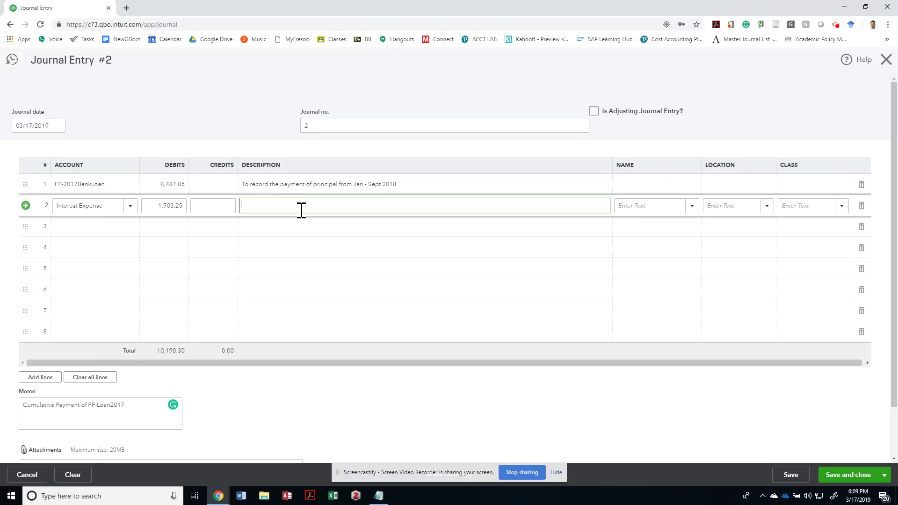
key("Tab")
key("shift+Tab")
key("shift+Tab")
key("shift+Tab")
key("shift+Tab")
key("shift+Tab")
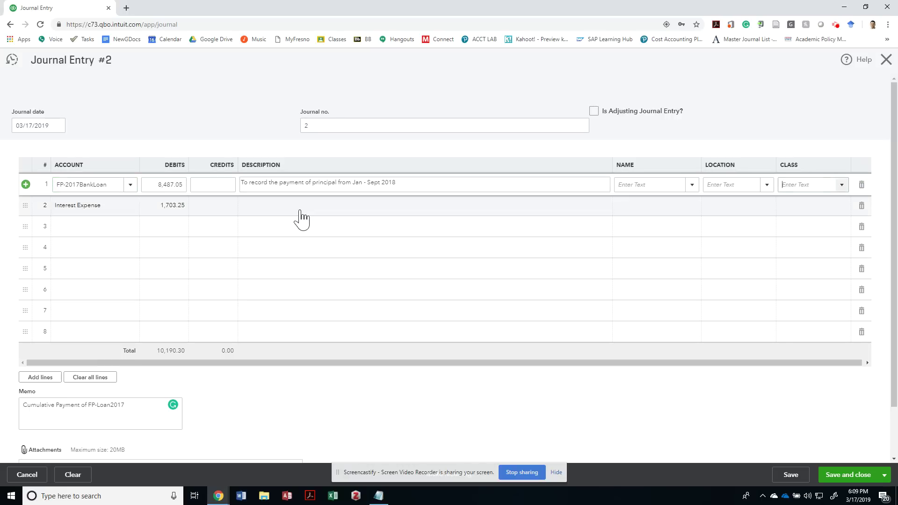
key("shift+Tab")
key("shift+Tab")
key("shift+Tab")
key("shift+Tab")
key("Tab")
key("Tab")
key("Tab")
key("Tab")
key("Tab")
key("Tab")
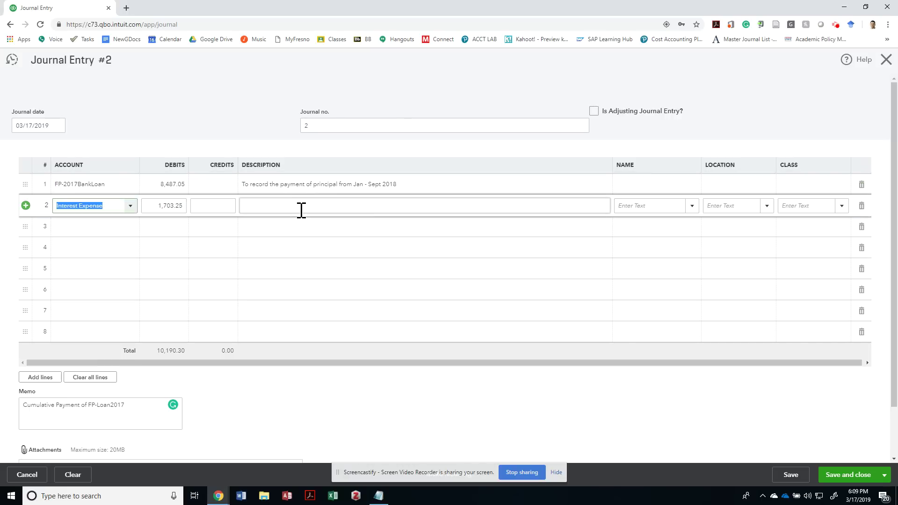
key("Tab")
key("Tab")
key("Tab")
type("To record the payment of principal from Jan - Sept 2018")
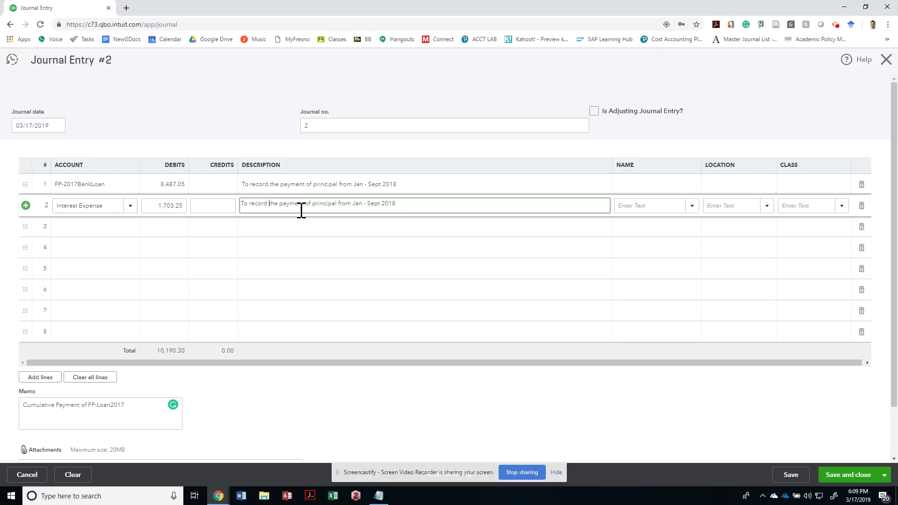
- Replace 'principal' with 'interest for 2017Loan' in line 2's description
key("ctrl+shift+Right")
type("interest for Loan")
key("ctrl+shift+Left")
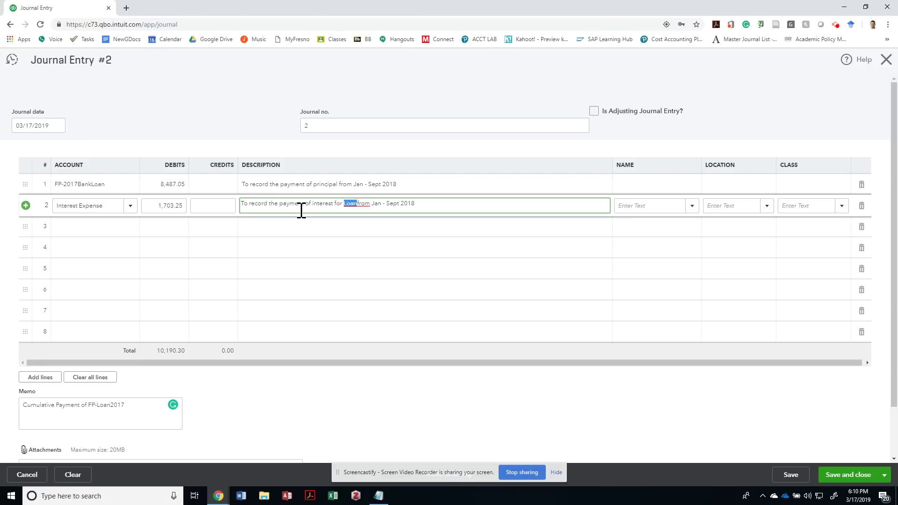
key("Left")
type("2017")
key("BackSpace")
- Credit FP-Main Checking on line 3, confirming the 10,190.30 total against the Jan–Sept payments
left_click(117, 233)
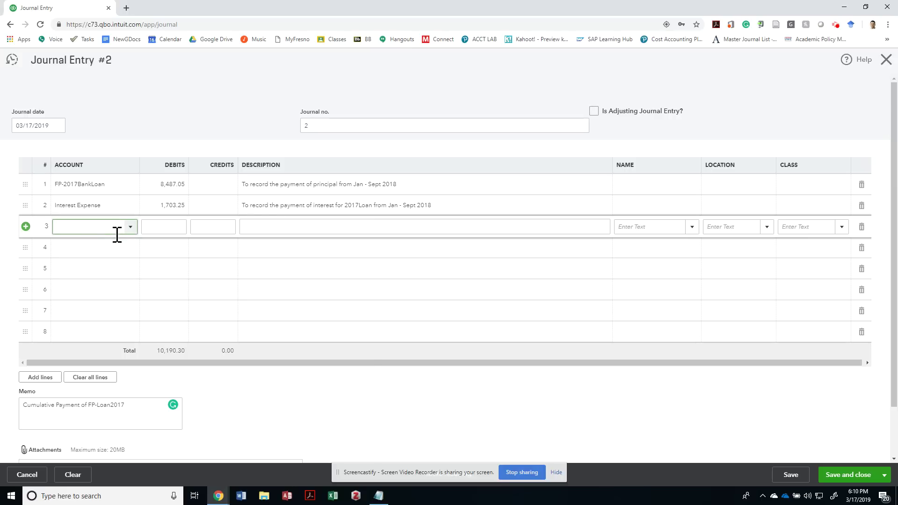
type("C")
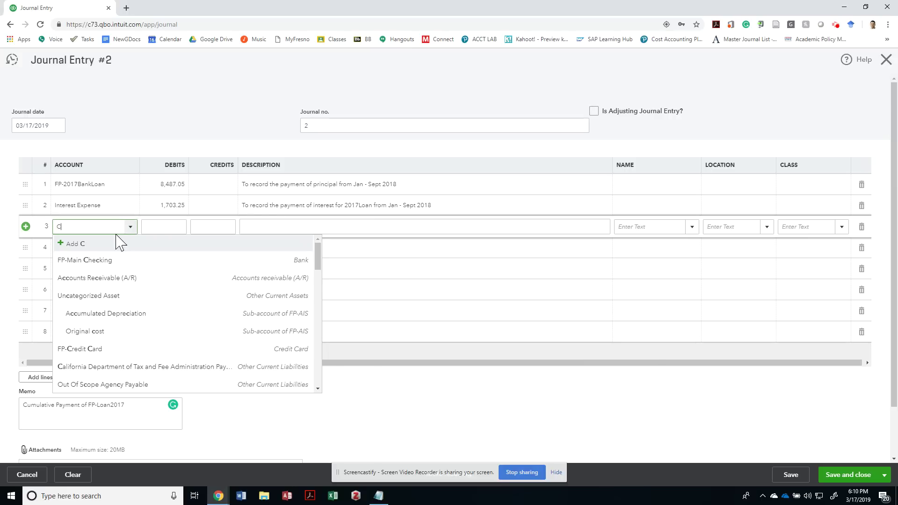
left_click(119, 260)
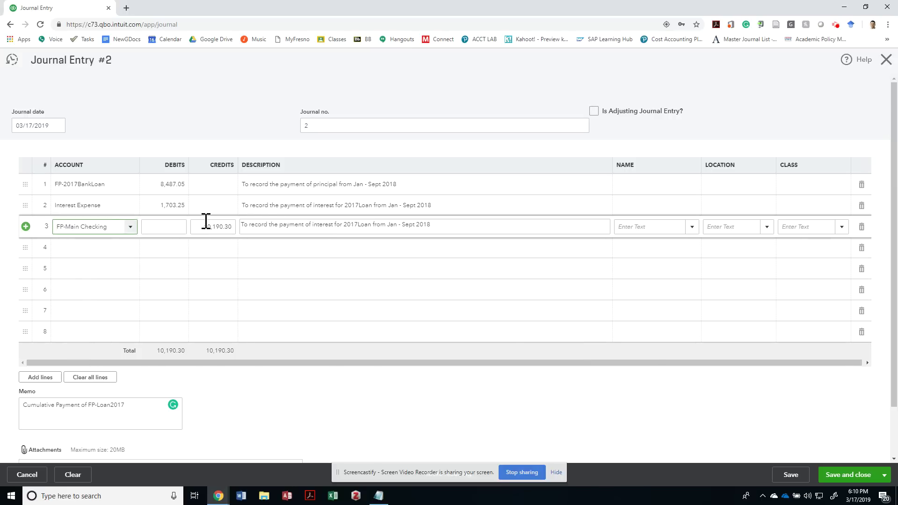
key("alt+Tab")
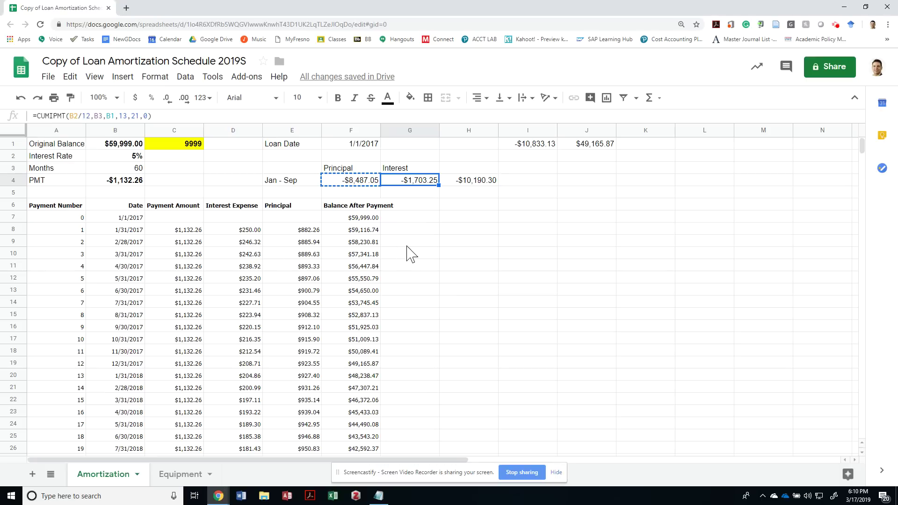
left_click(174, 376)
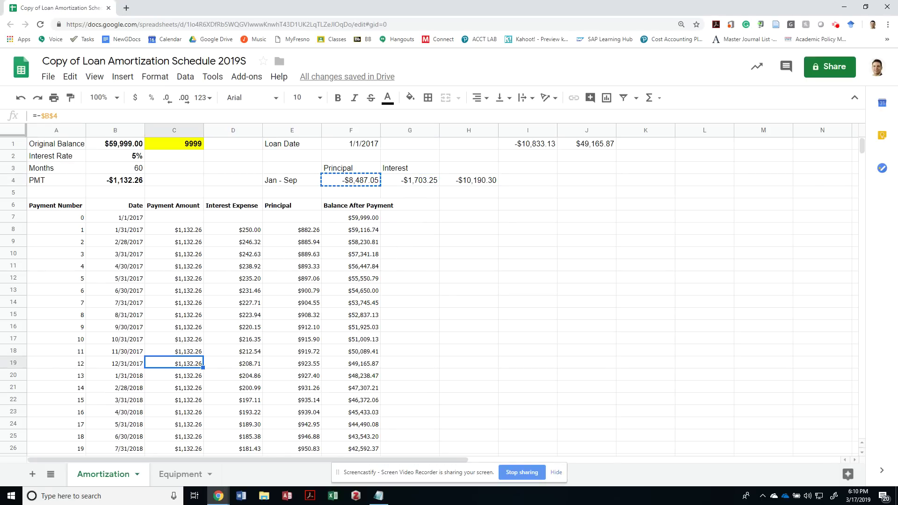
left_click_drag(174, 375, 174, 437)
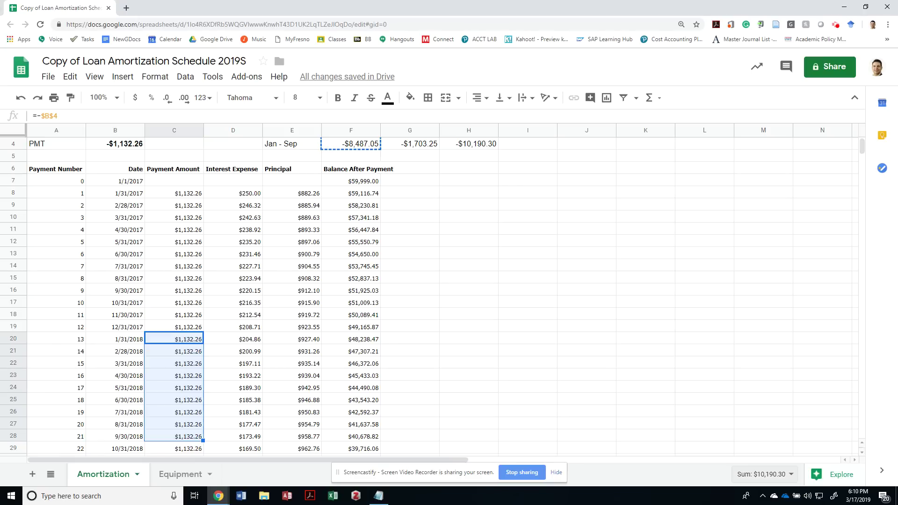
key("alt+Tab")
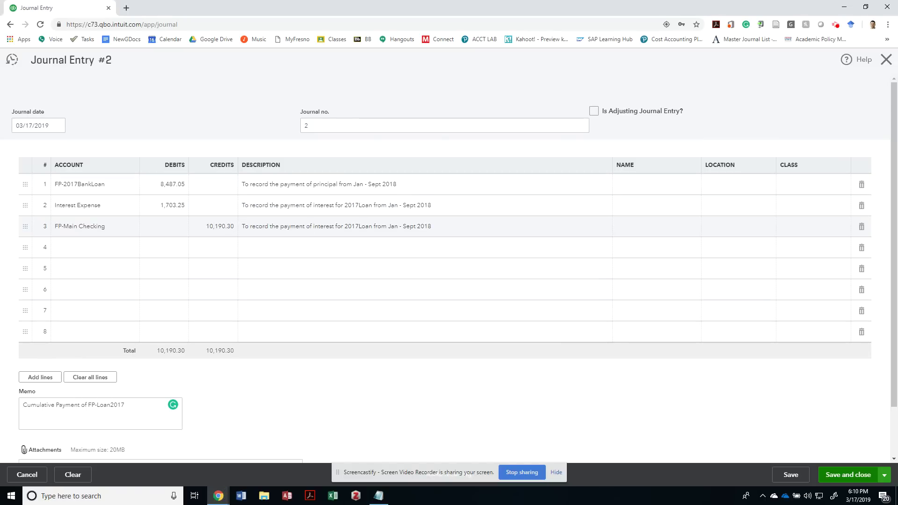
- Save and close Journal Entry 2, then find the check transaction task in the assignment
left_click(848, 475)
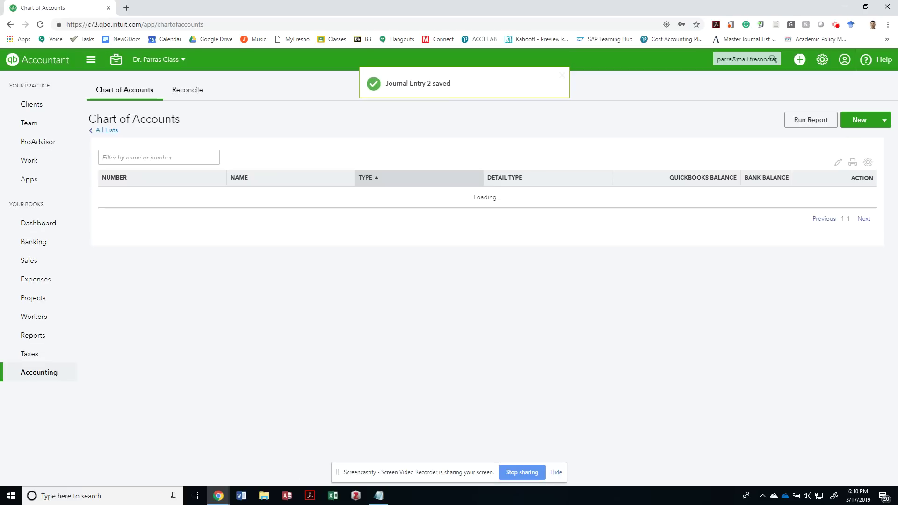
key("alt+Tab")
key("alt+Tab")
key("alt+Tab")
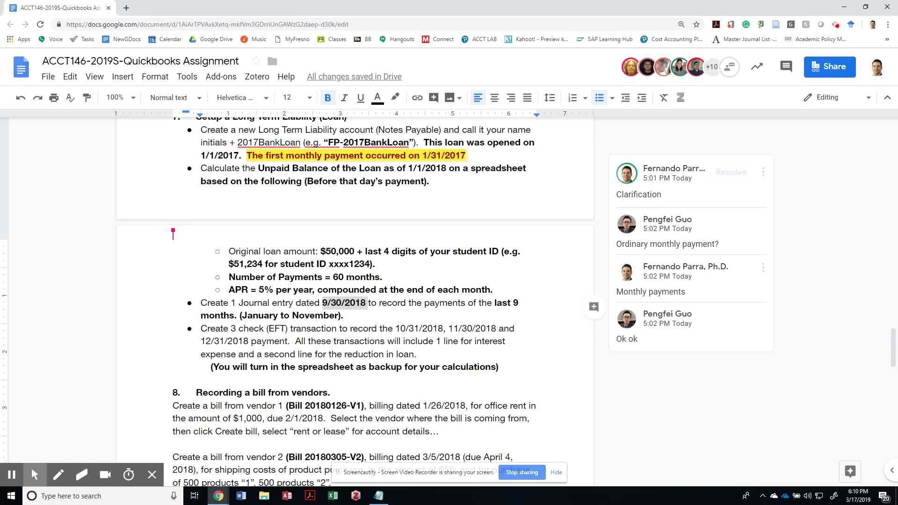
left_click(274, 328)
- Review the check transaction instructions and 12/31/2018 payment date, then return to Chart of Accounts
scroll(273, 328, "down", 2)
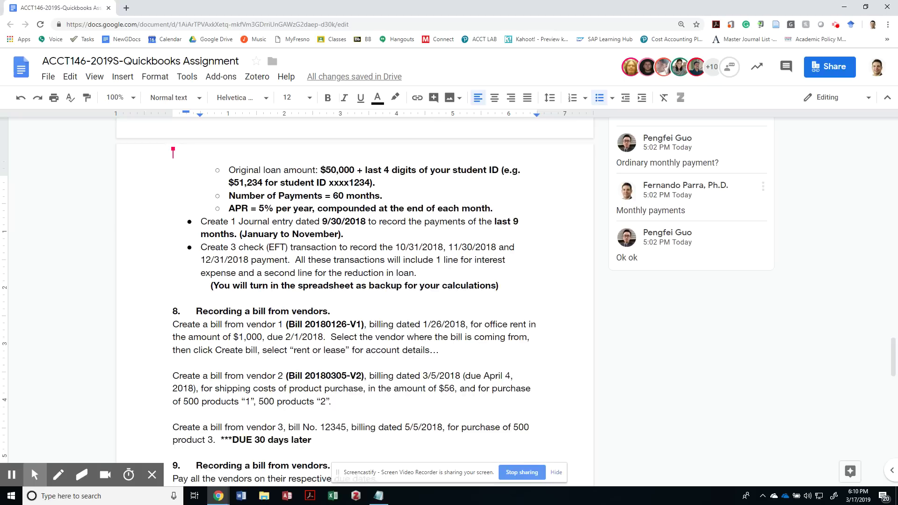
left_click(327, 235)
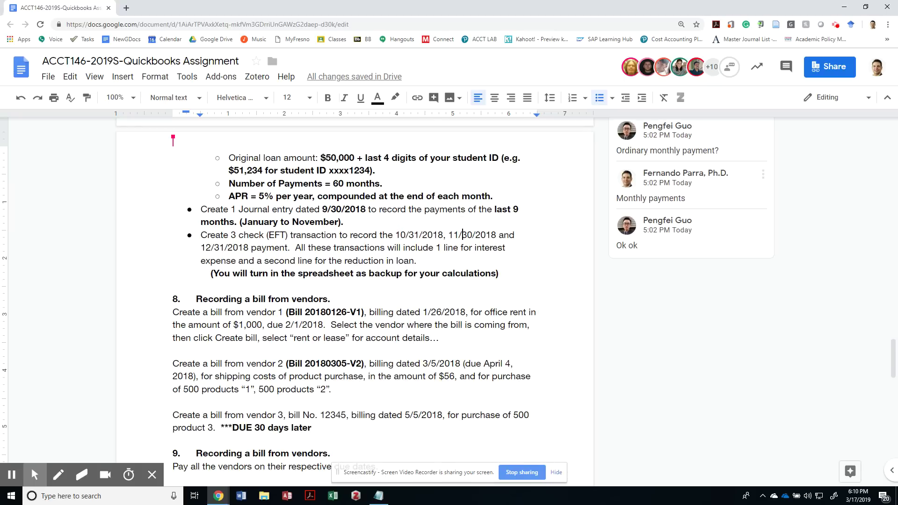
left_click(239, 247)
key("alt+Tab")
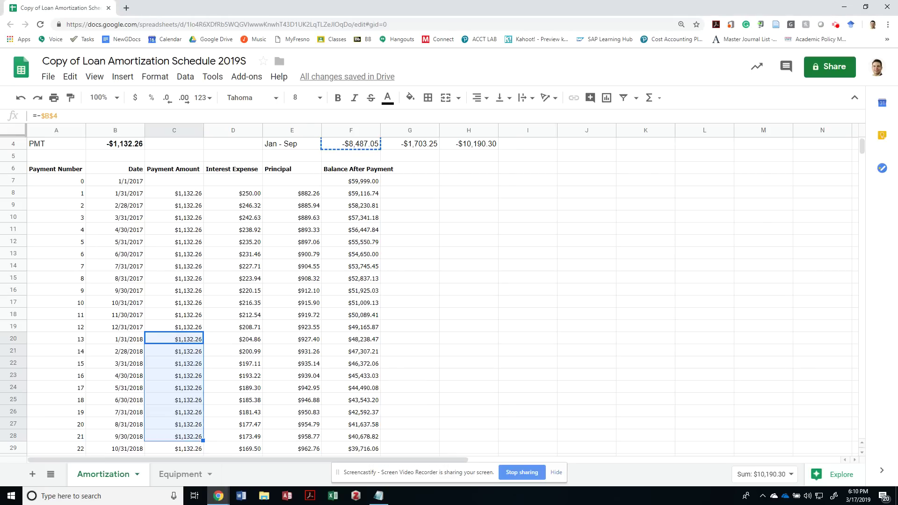
key("alt+Tab")
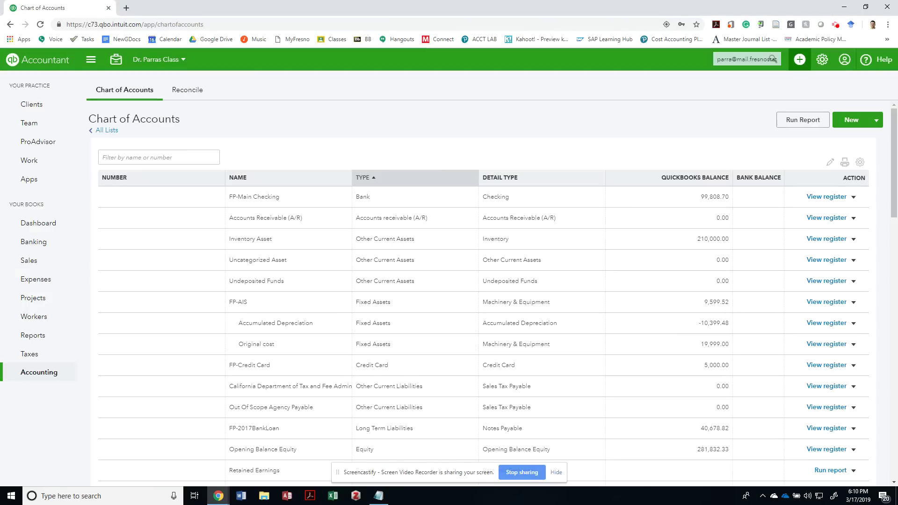